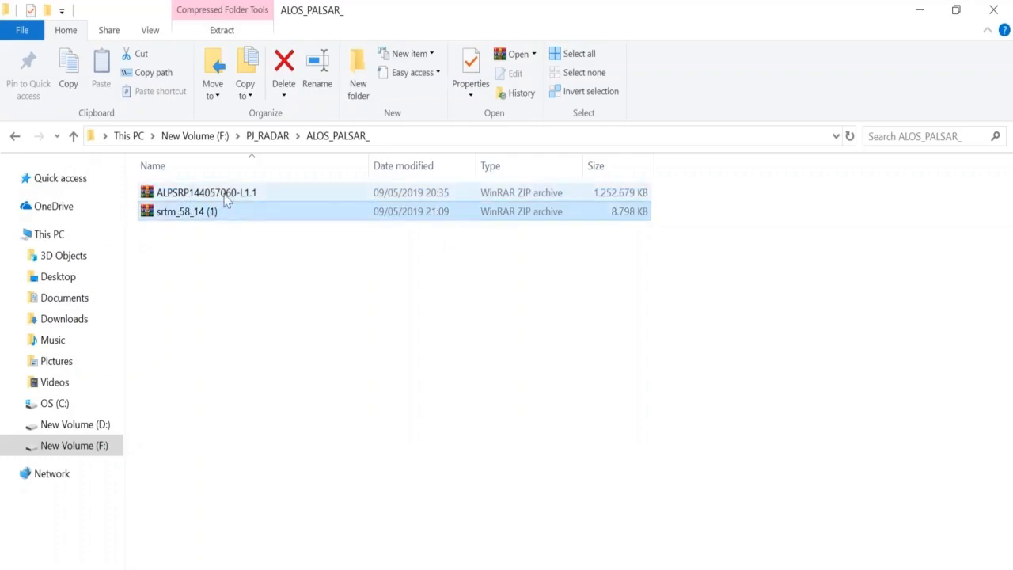
Step: Extract the ALPSRP144057060-L1.1 and srtm_58_14 (1) archives, each into a folder of its own name
{"action": "right_click", "coordinate": [226, 194]}
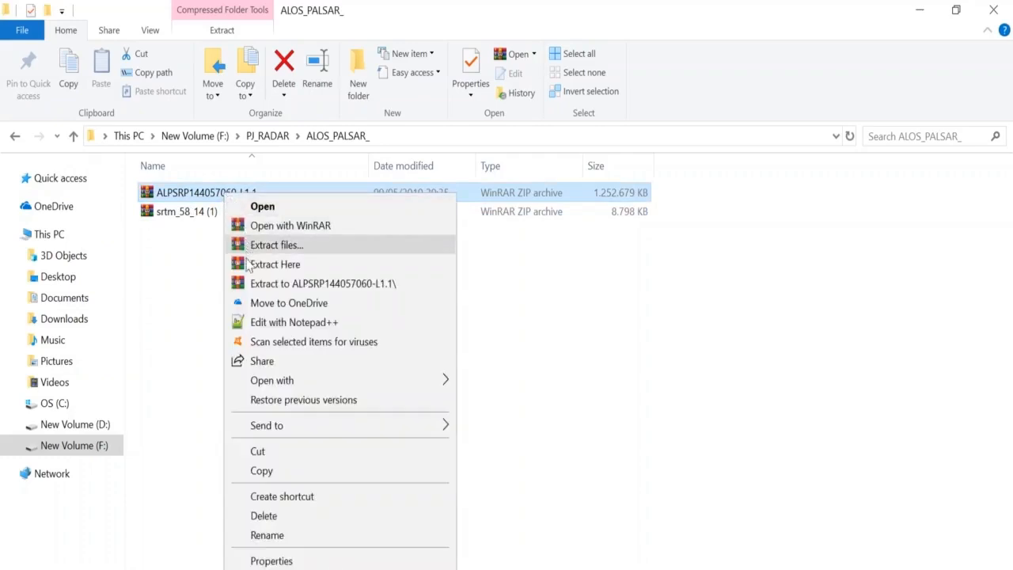
{"action": "left_click", "coordinate": [269, 283]}
{"action": "left_click", "coordinate": [203, 215]}
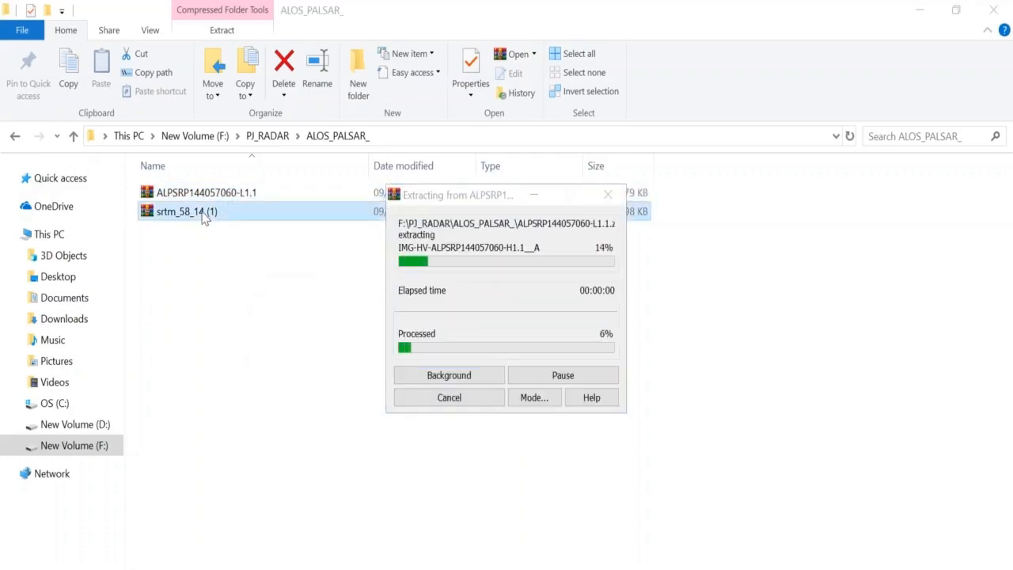
{"action": "right_click", "coordinate": [203, 215]}
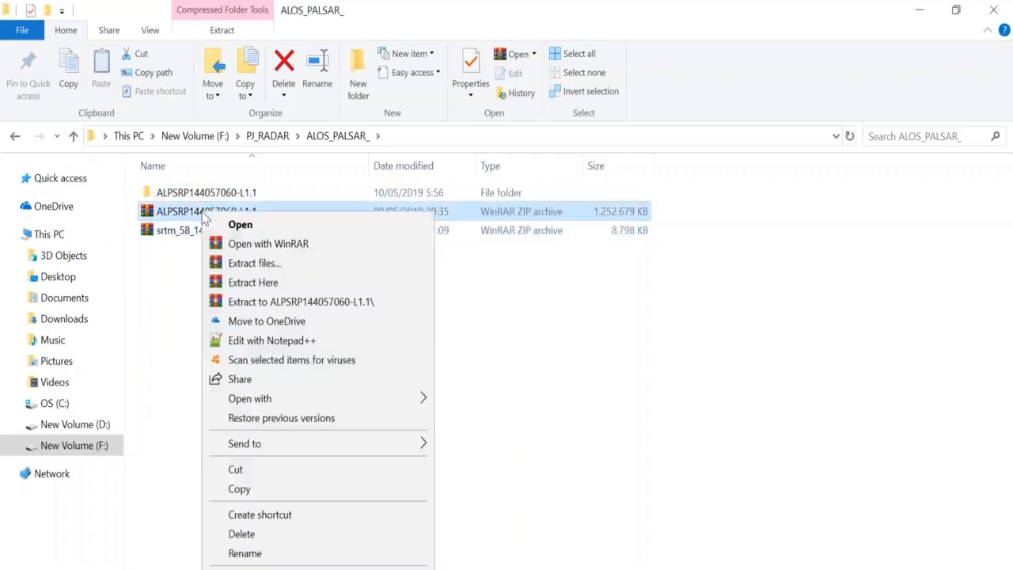
{"action": "right_click", "coordinate": [181, 231]}
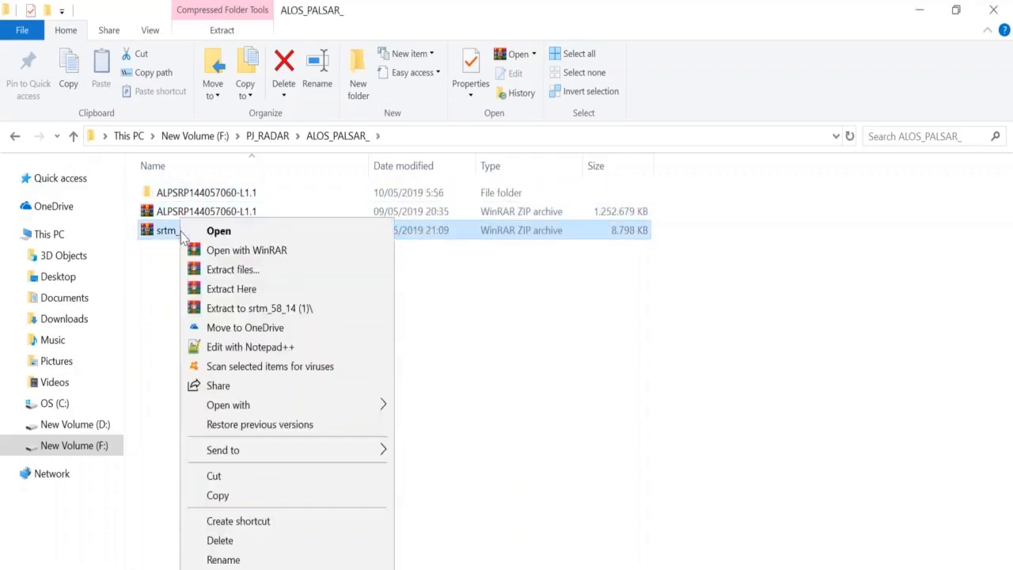
{"action": "left_click", "coordinate": [208, 310]}
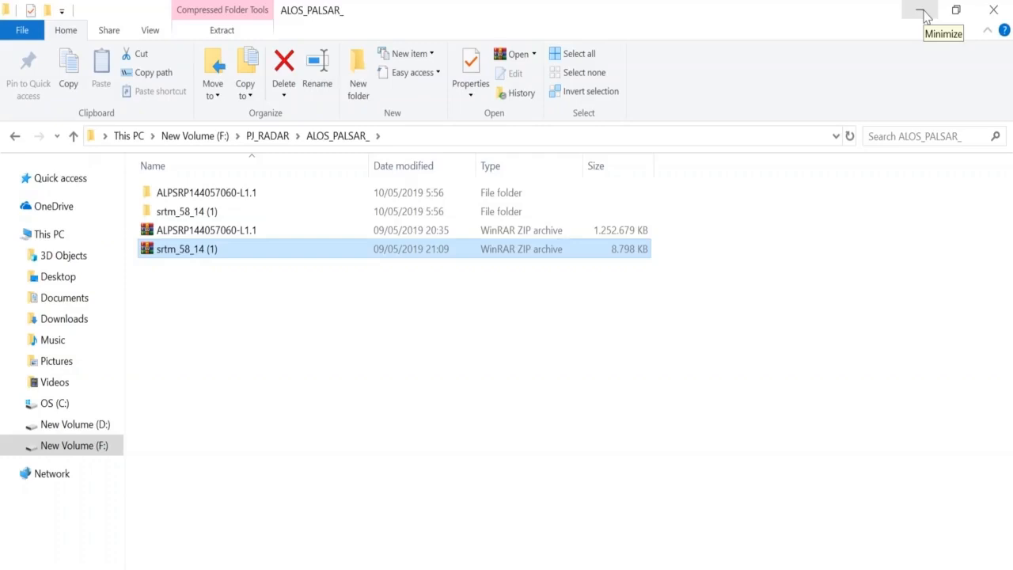
Step: Search for ASF and launch ASF MapReady, clear the file window out of the way and reposition the MapReady window
{"action": "key", "text": "super"}
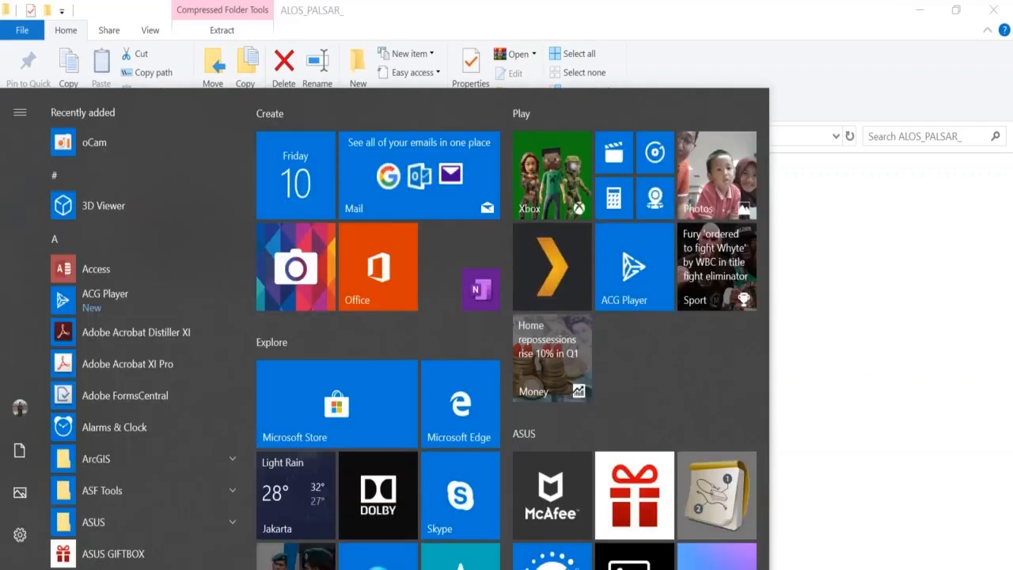
{"action": "type", "text": "ASD"}
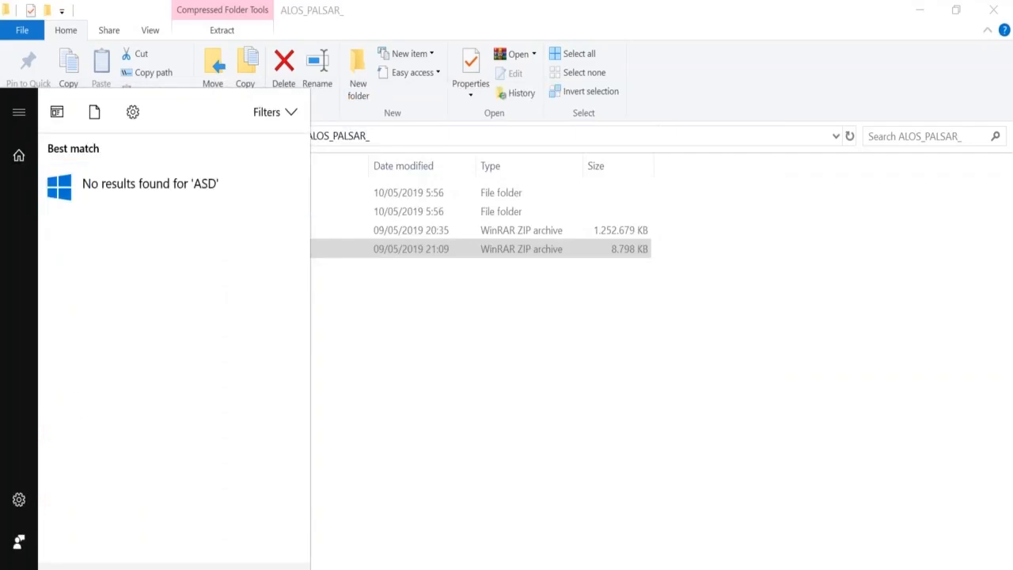
{"action": "key", "text": "BackSpace"}
{"action": "type", "text": "F"}
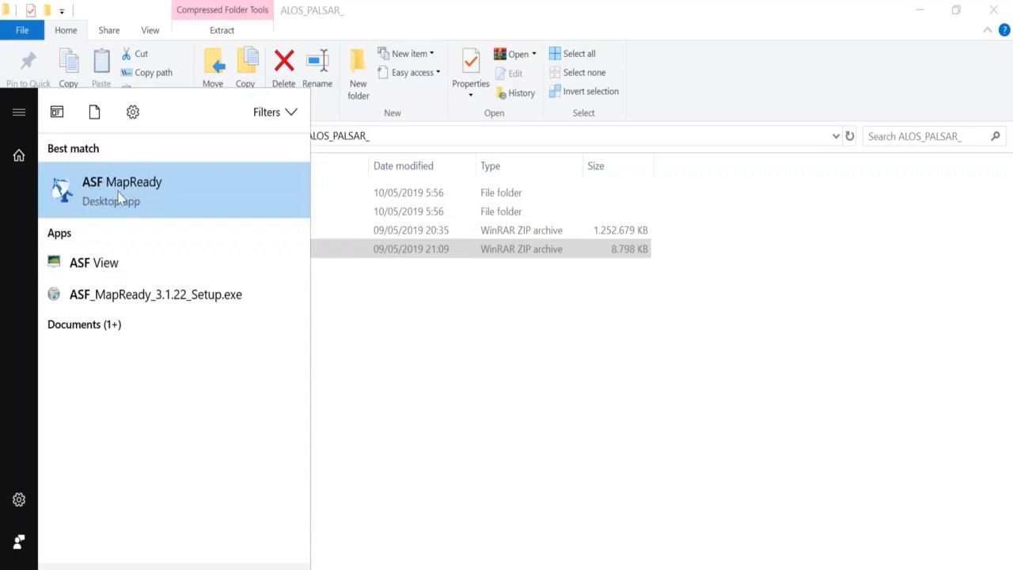
{"action": "left_click", "coordinate": [78, 193]}
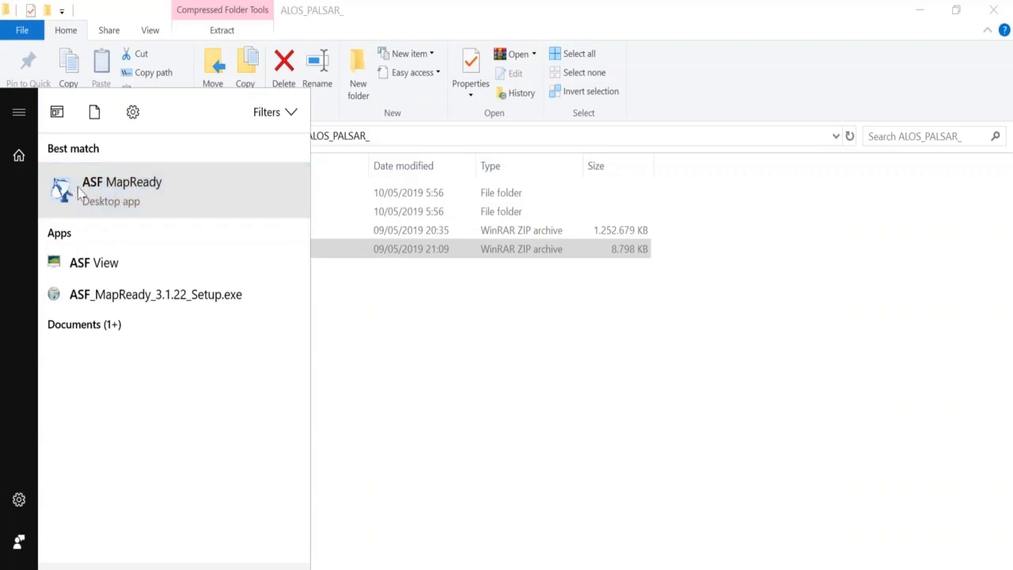
{"action": "left_click", "coordinate": [912, 9]}
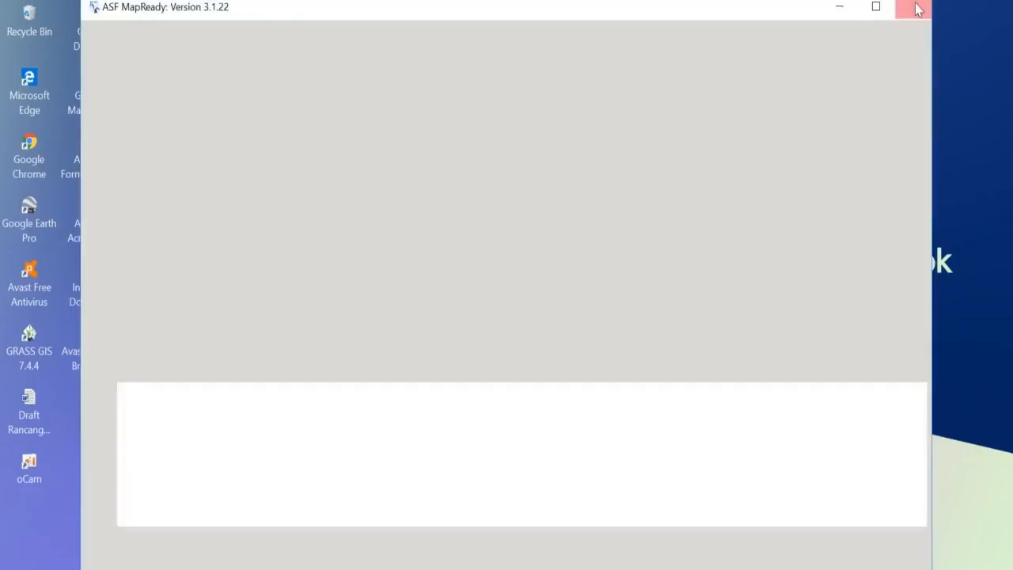
{"action": "left_click_drag", "start_coordinate": [199, 8], "coordinate": [232, 18]}
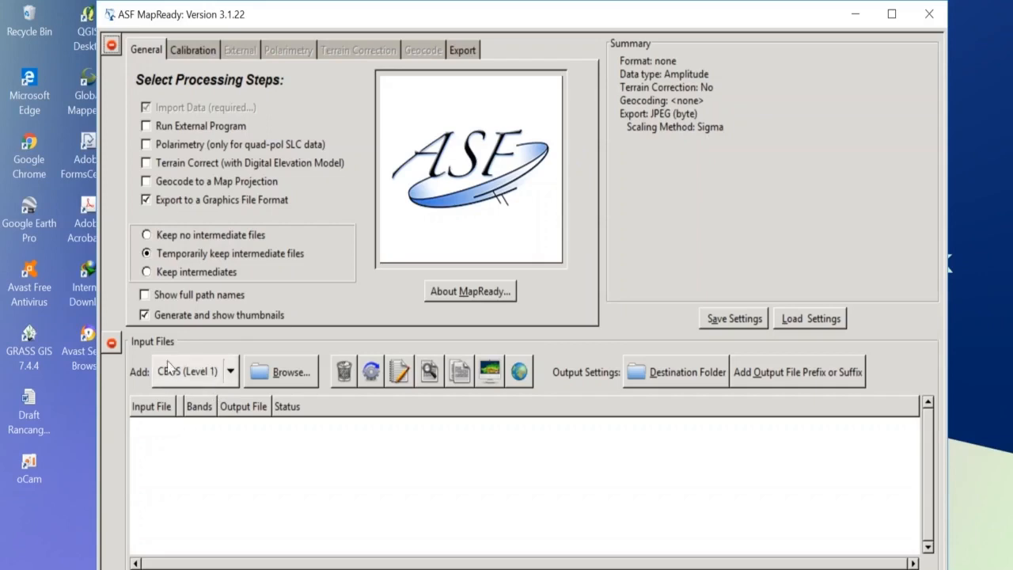
Step: Collapse the Settings and Input Files sections and expand both again
{"action": "left_click", "coordinate": [111, 46]}
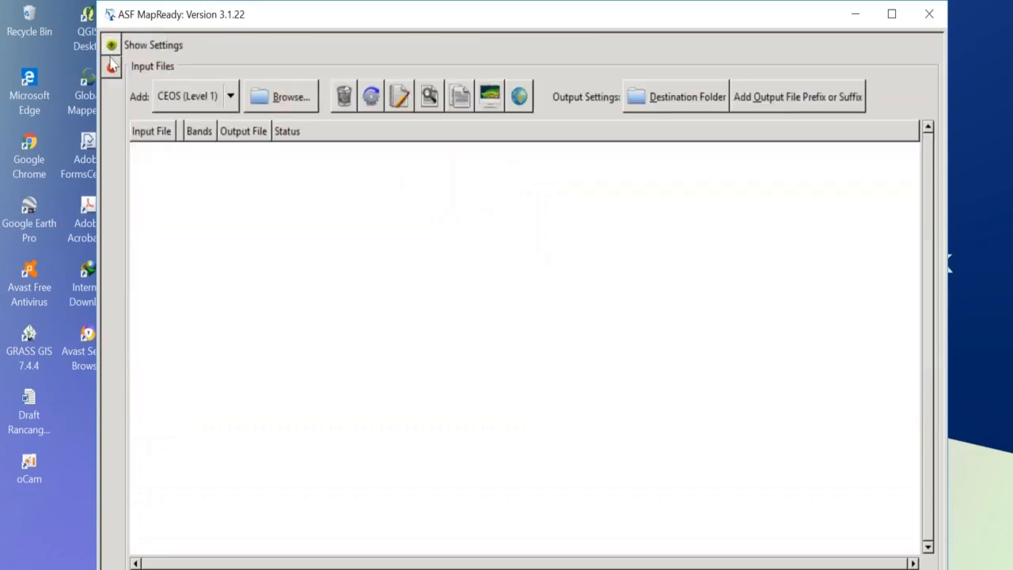
{"action": "left_click", "coordinate": [112, 66]}
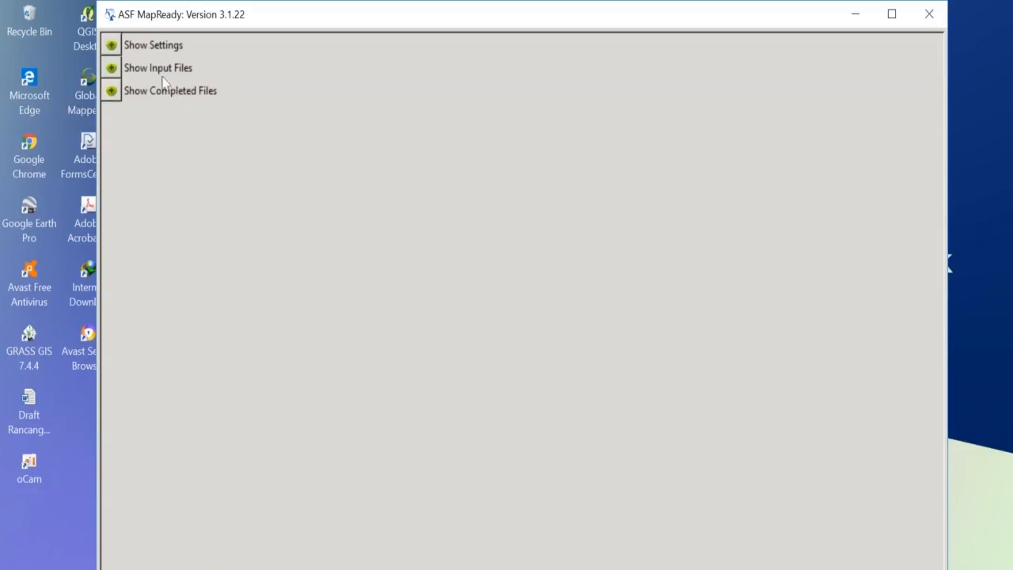
{"action": "left_click", "coordinate": [112, 45]}
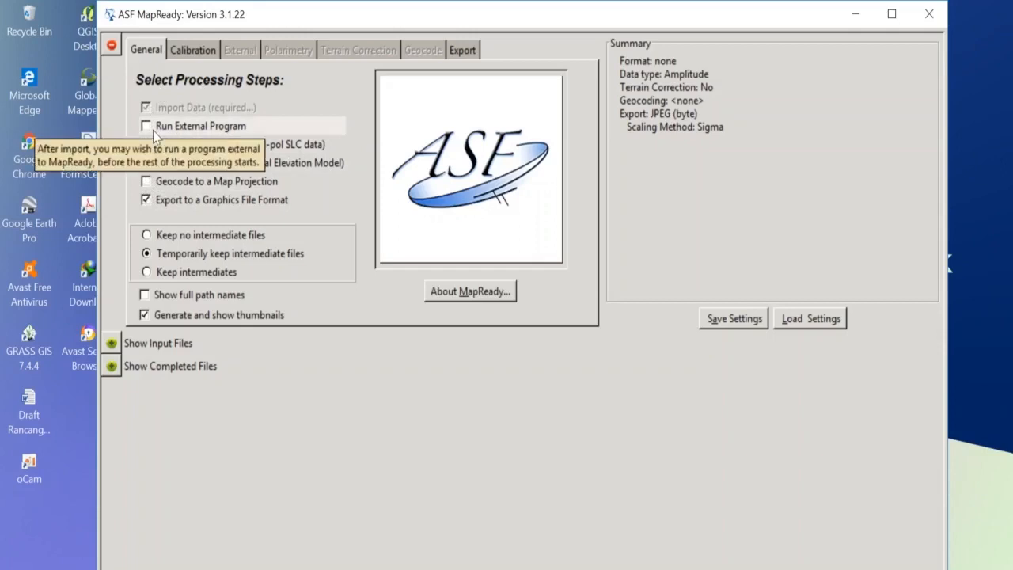
{"action": "left_click", "coordinate": [112, 344]}
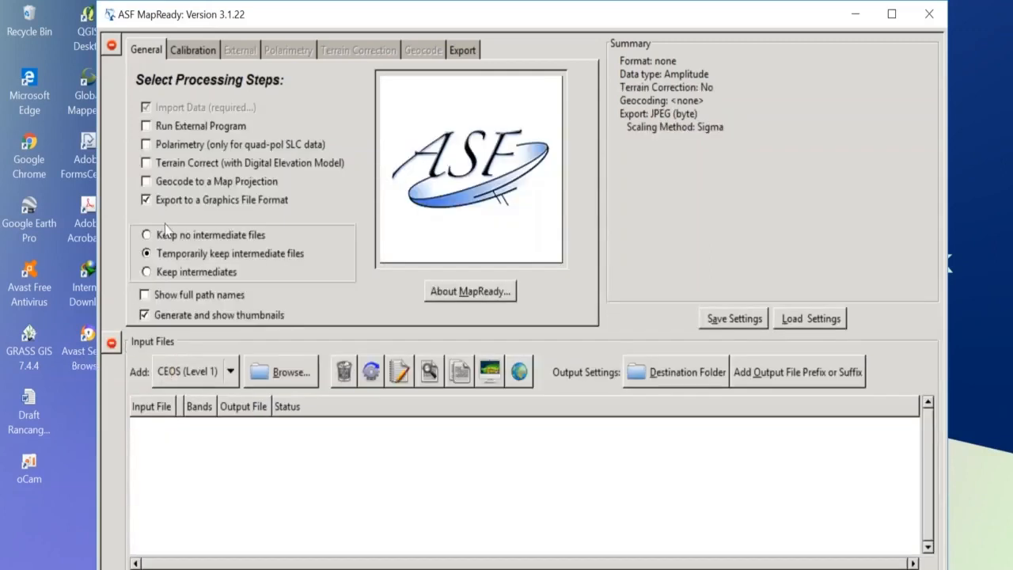
Step: Keep CEOS (Level 1) as input format and browse to the inner ALPSRP144057060-L1.1 folder under F:\PJ_RADAR\ALOS_PALSAR_
{"action": "left_click", "coordinate": [230, 372]}
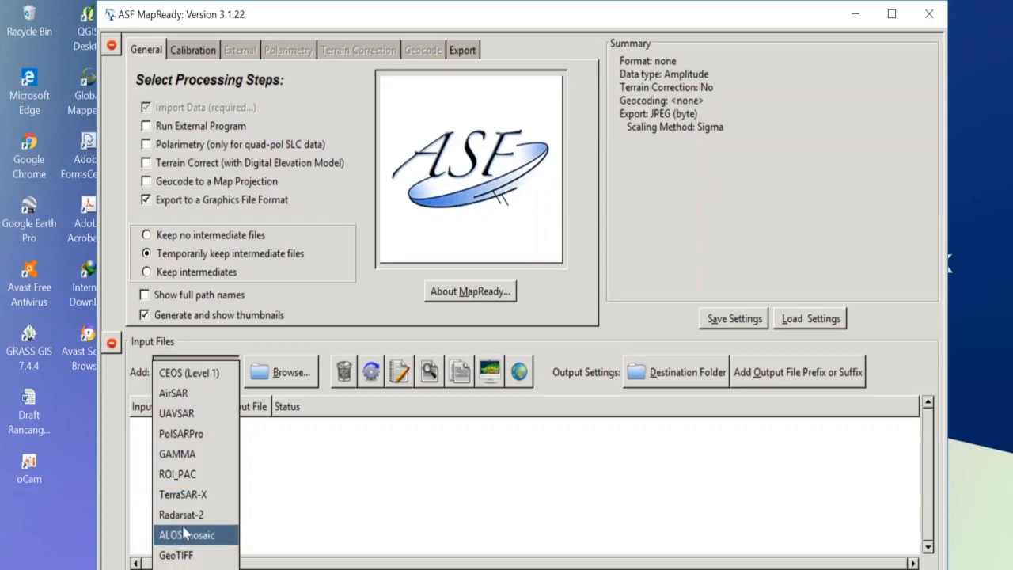
{"action": "left_click", "coordinate": [182, 380]}
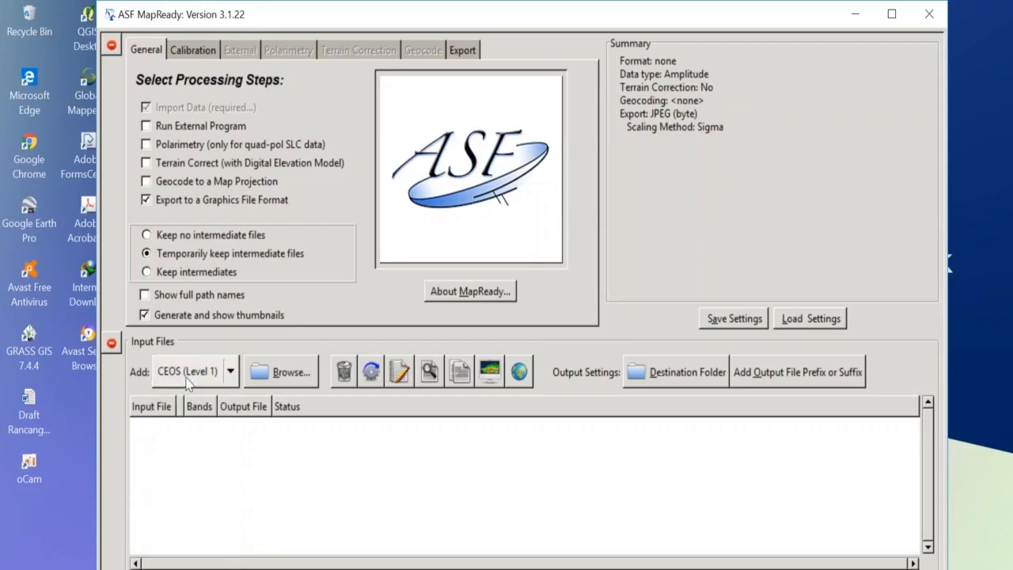
{"action": "left_click", "coordinate": [279, 382]}
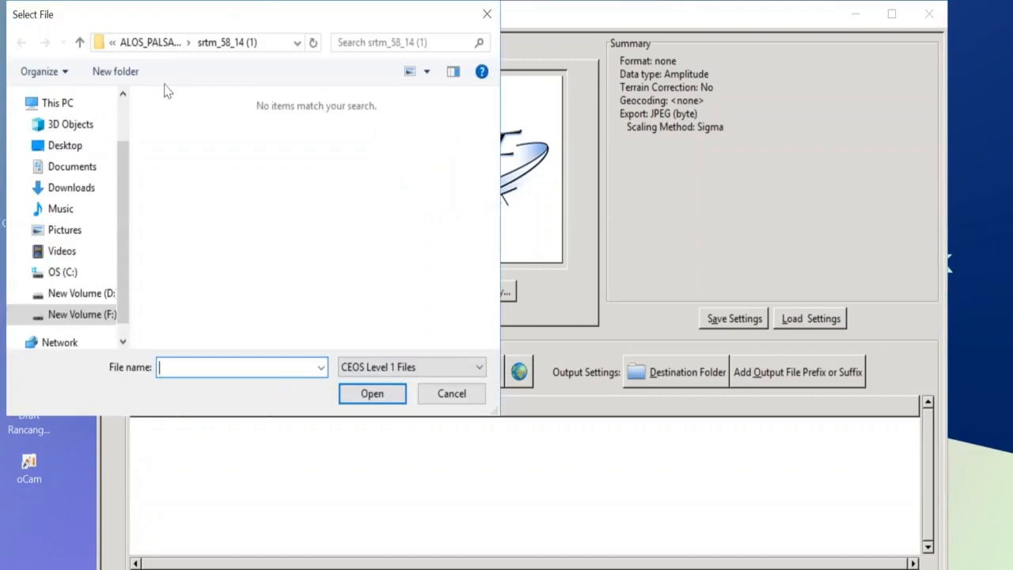
{"action": "left_click", "coordinate": [111, 314]}
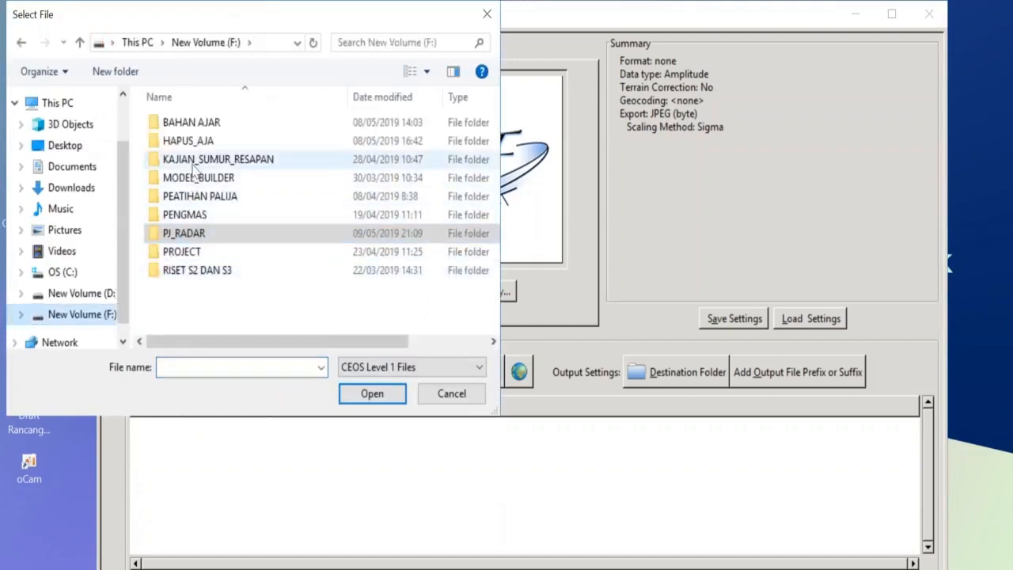
{"action": "double_click", "coordinate": [190, 240]}
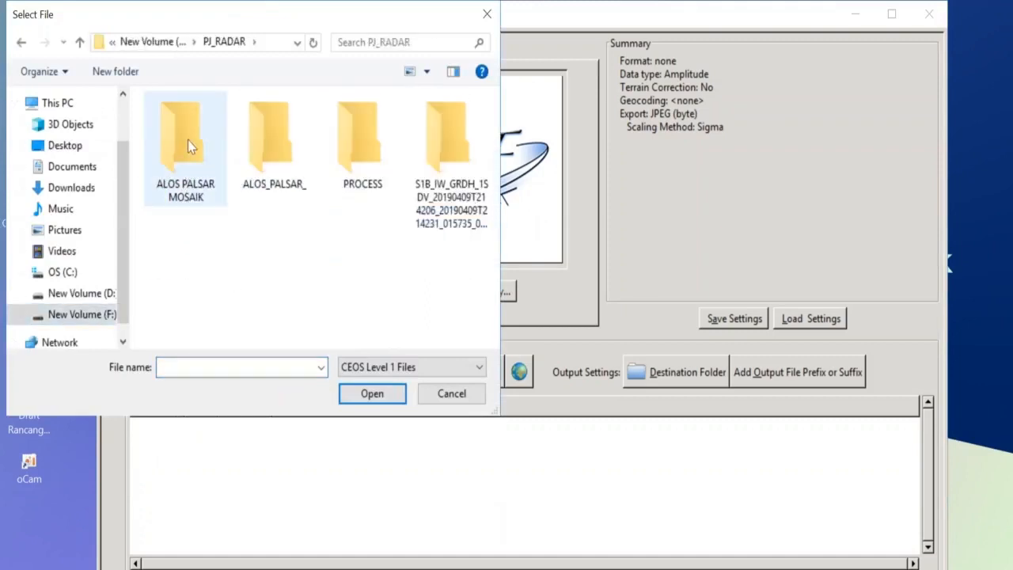
{"action": "double_click", "coordinate": [269, 134]}
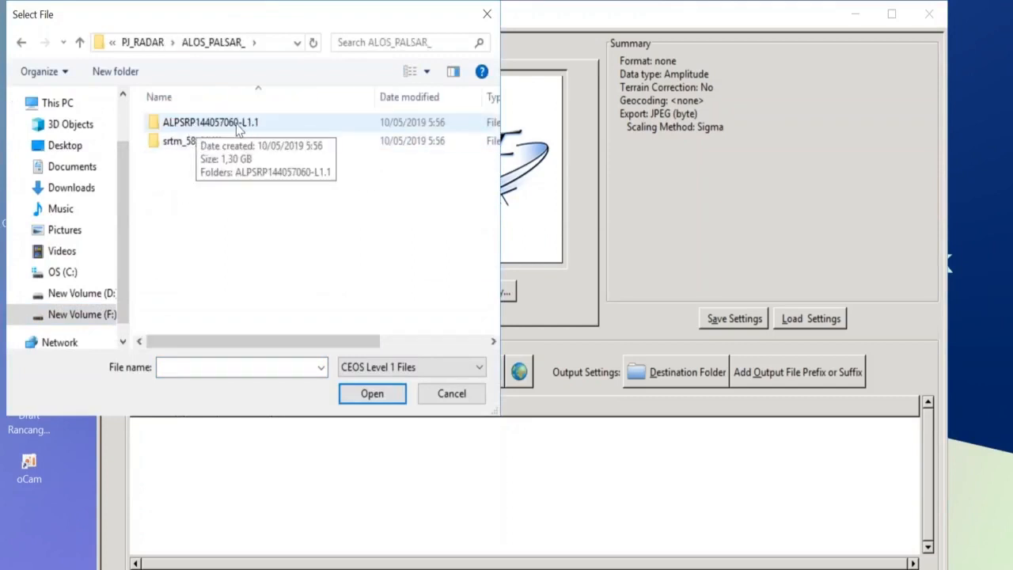
{"action": "double_click", "coordinate": [199, 125]}
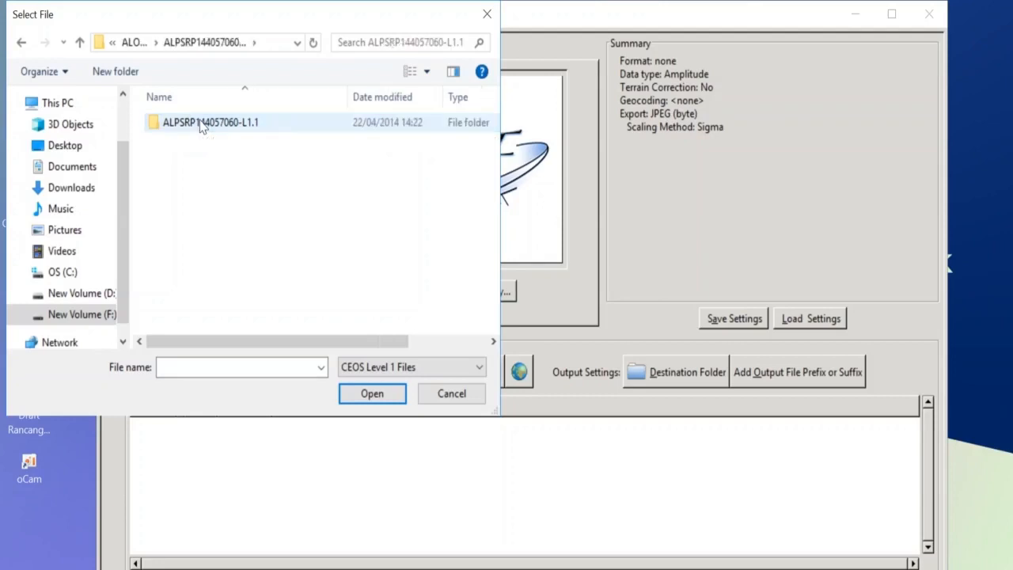
{"action": "double_click", "coordinate": [200, 124]}
Step: Add LED-ALPSRP144057060-H1.1__A as the input file and preview its thumbnail
{"action": "left_click", "coordinate": [216, 142]}
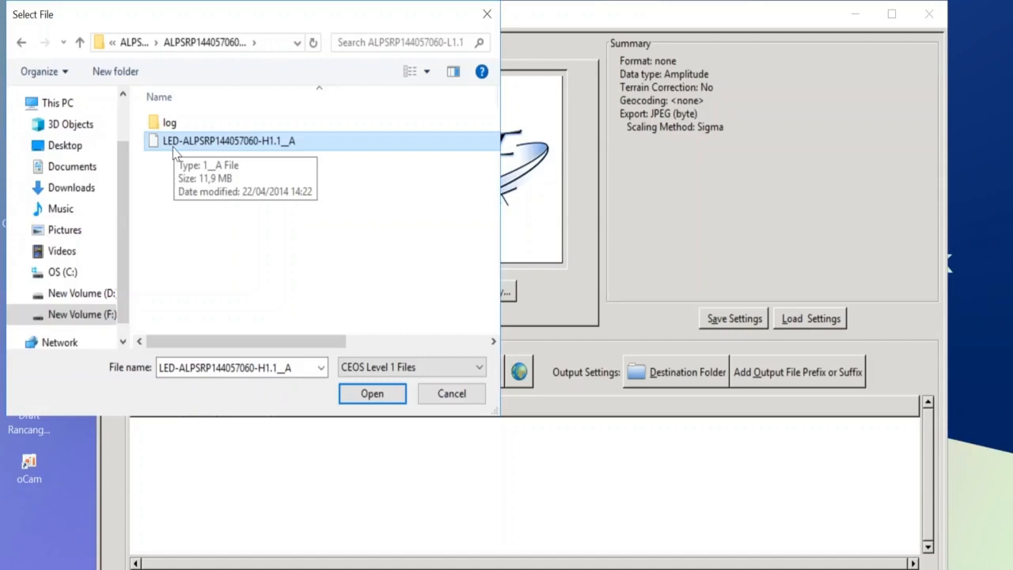
{"action": "left_click", "coordinate": [209, 143]}
{"action": "left_click", "coordinate": [174, 155]}
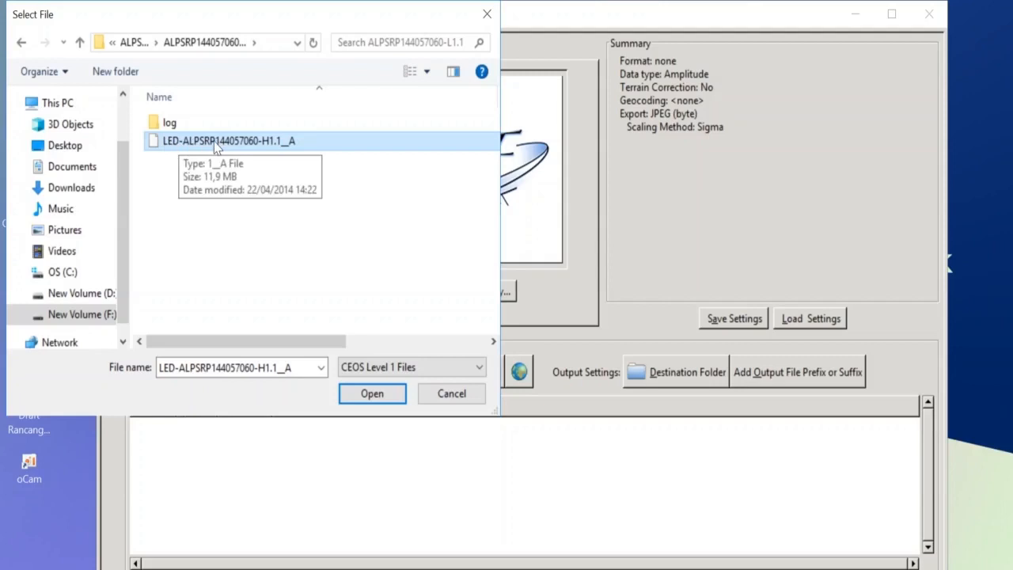
{"action": "left_click", "coordinate": [364, 393]}
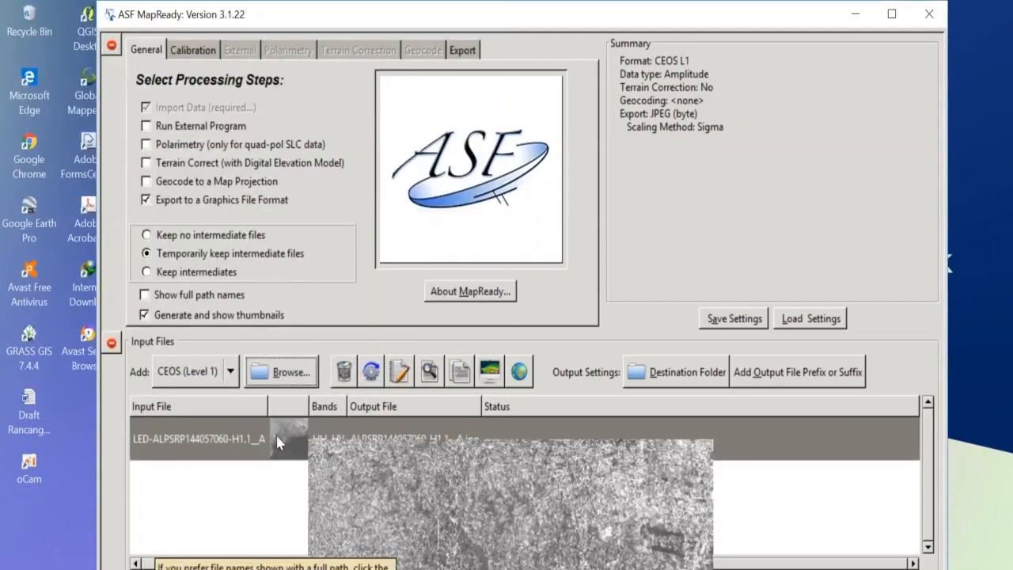
{"action": "mouse_move", "coordinate": [290, 448]}
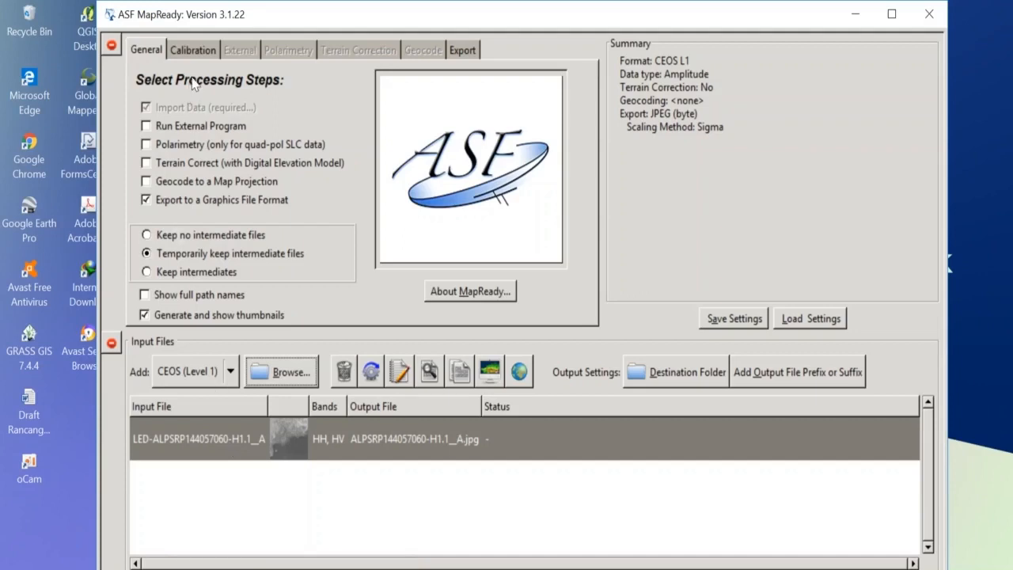
Step: Set the calibration radiometry to Sigma and scale the output to decibels (dB)
{"action": "left_click", "coordinate": [198, 52]}
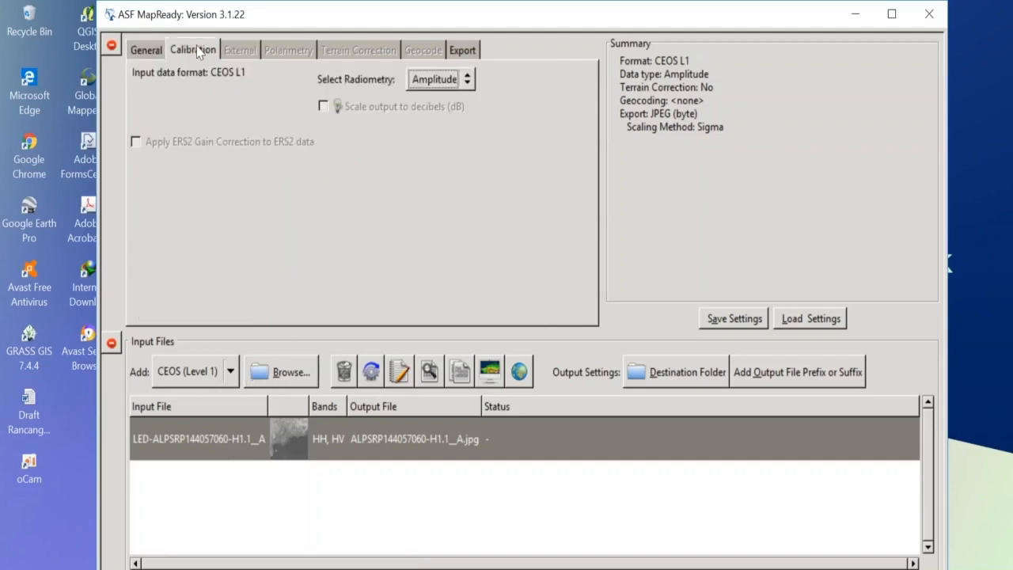
{"action": "left_click", "coordinate": [427, 86]}
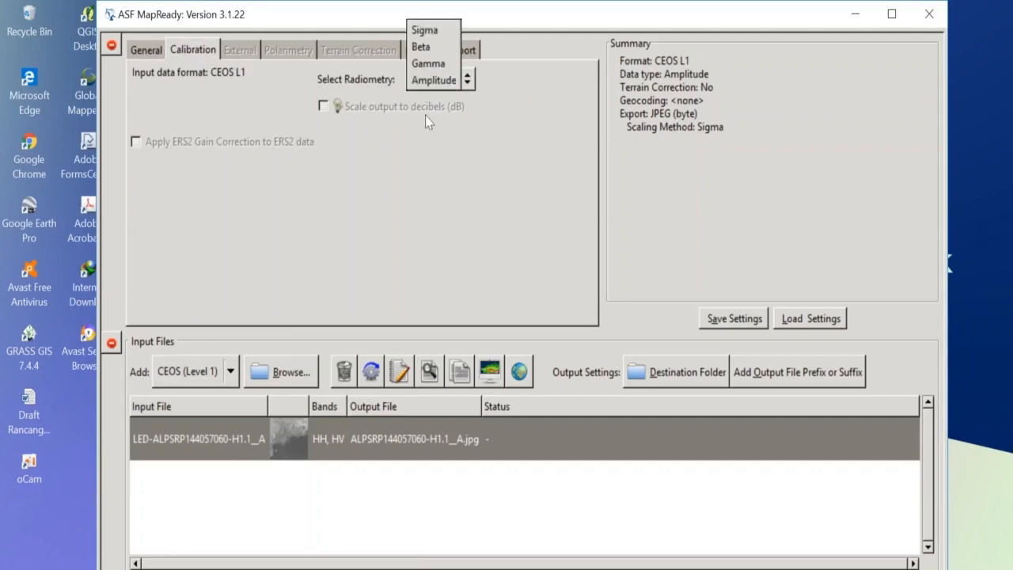
{"action": "left_click", "coordinate": [429, 99]}
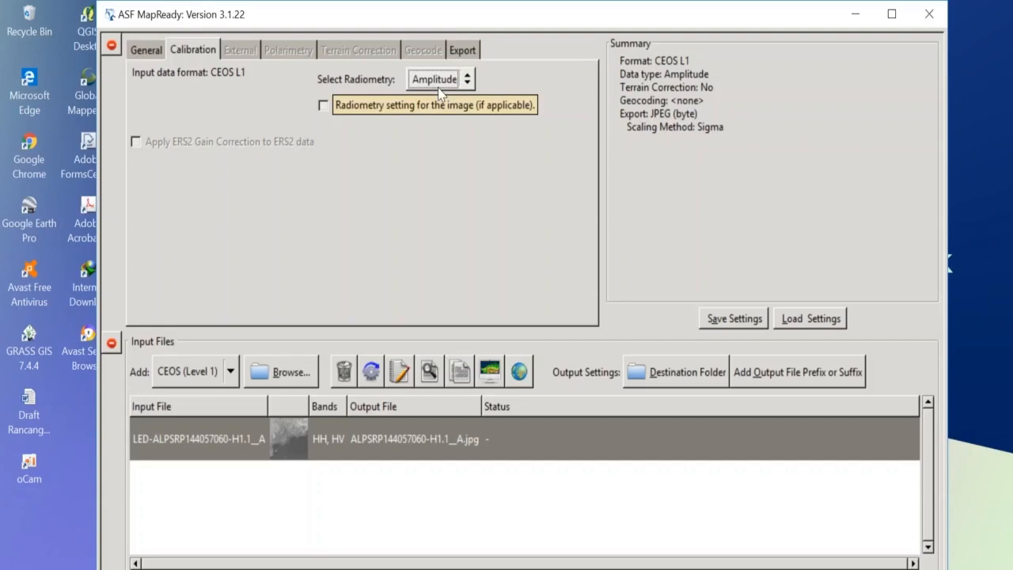
{"action": "left_click", "coordinate": [440, 93]}
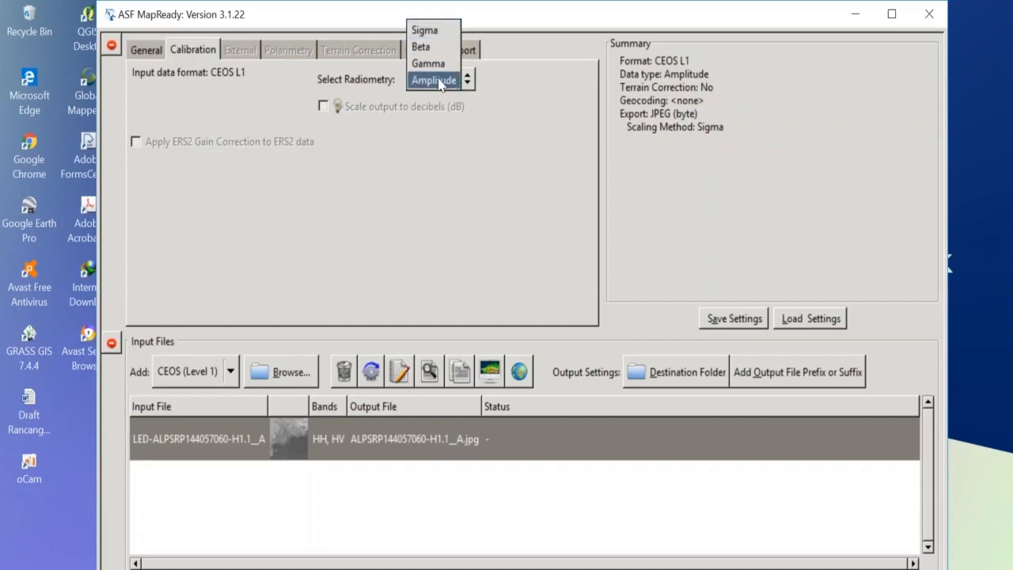
{"action": "left_click", "coordinate": [432, 32]}
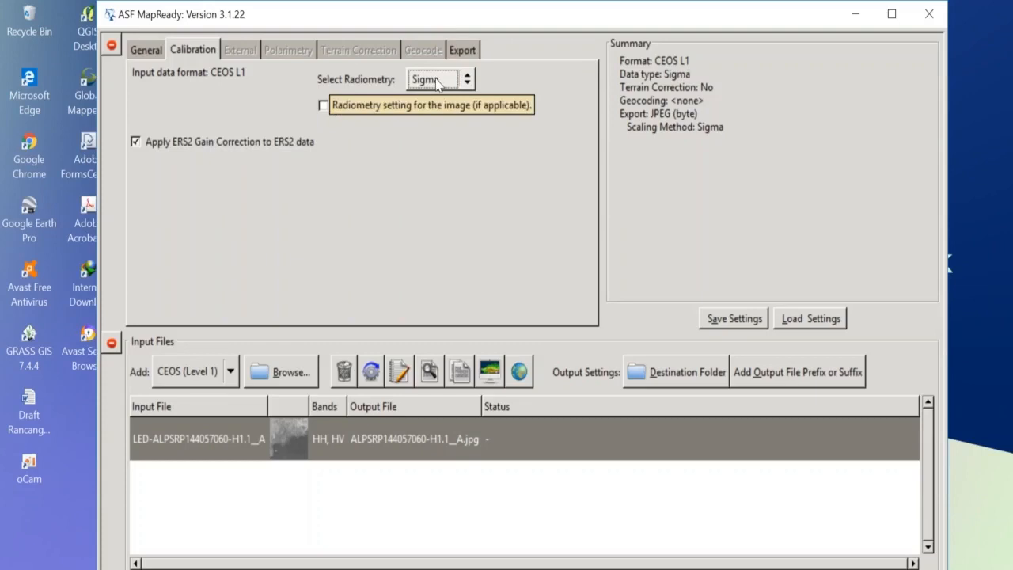
{"action": "left_click", "coordinate": [324, 107]}
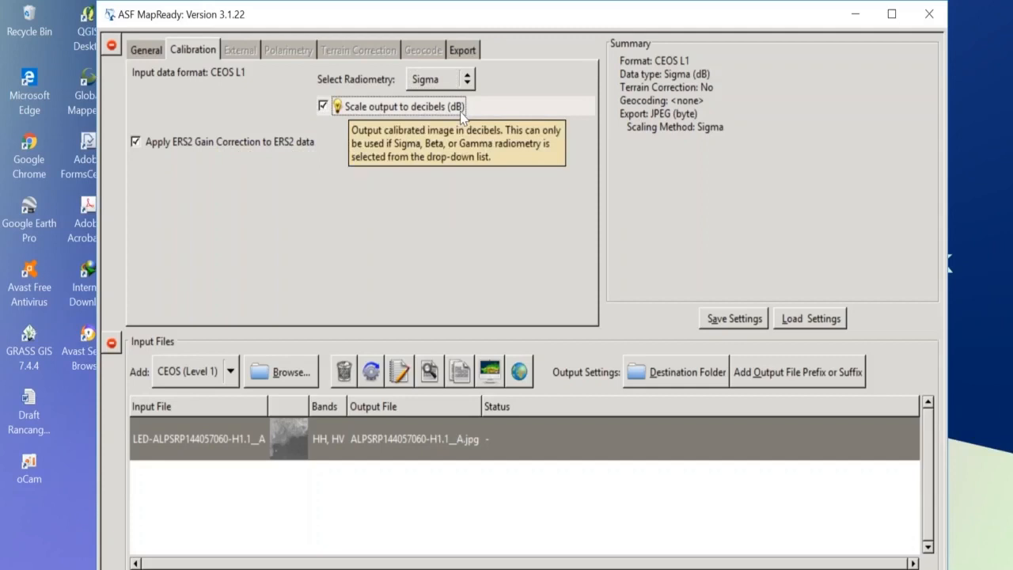
Step: Enable terrain correction with a digital elevation model and open its settings
{"action": "left_click", "coordinate": [150, 51]}
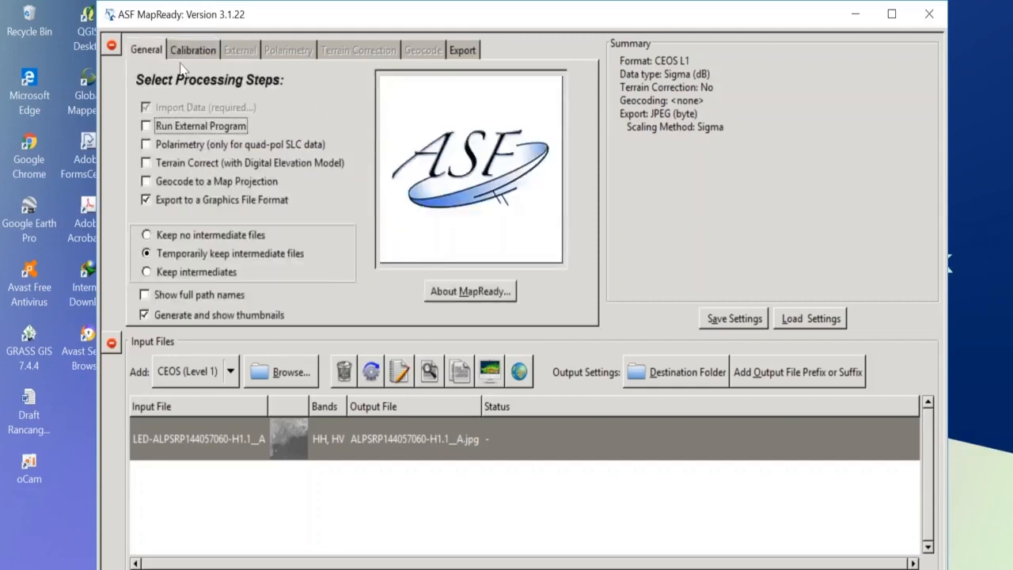
{"action": "left_click", "coordinate": [146, 165]}
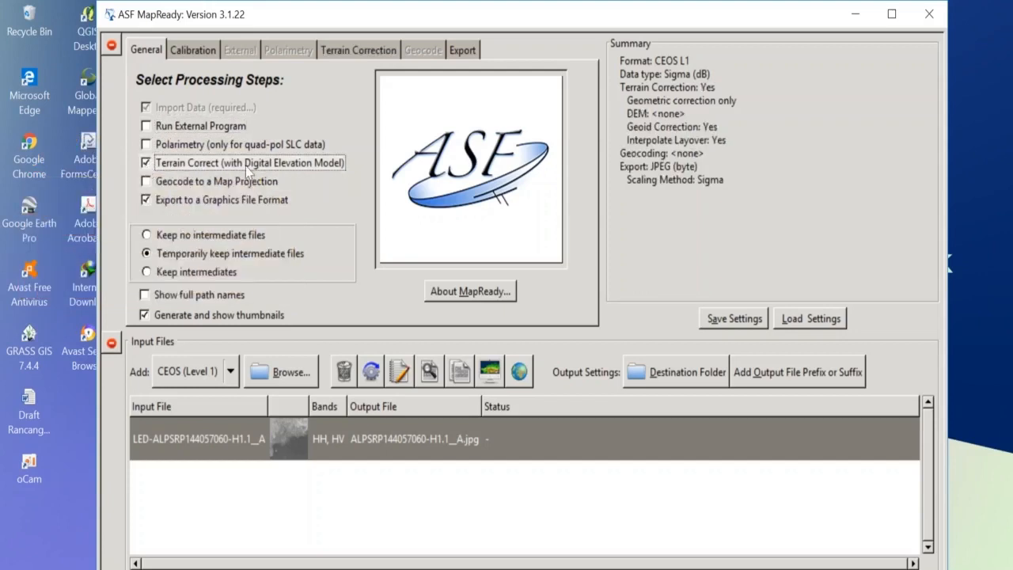
{"action": "left_click", "coordinate": [340, 52]}
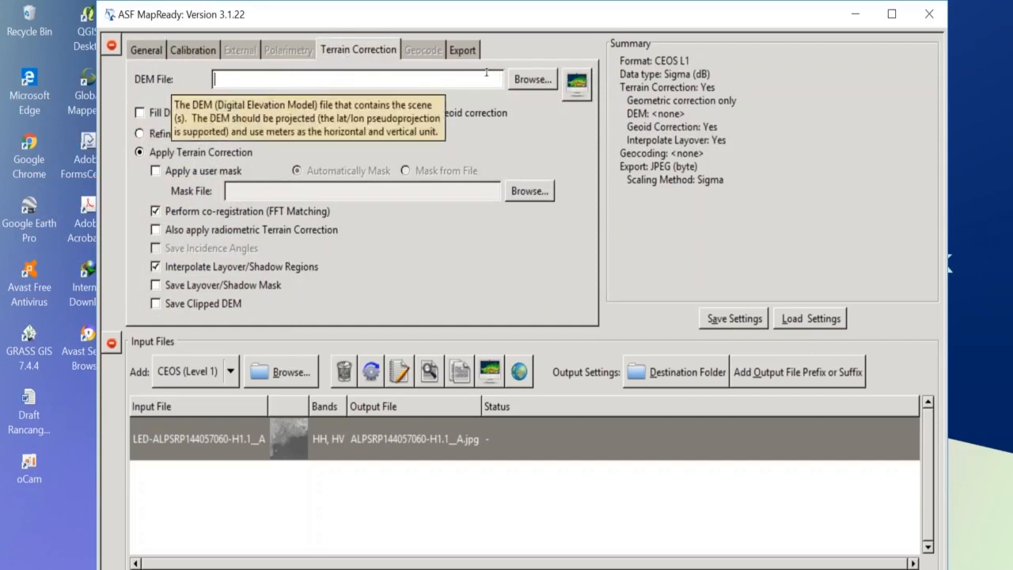
Step: Load srtm_58_14.tif from the srtm_58_14 (1) folder in F:\PJ_RADAR\ALOS_PALSAR_ as the DEM and also apply radiometric terrain correction
{"action": "left_click", "coordinate": [532, 80]}
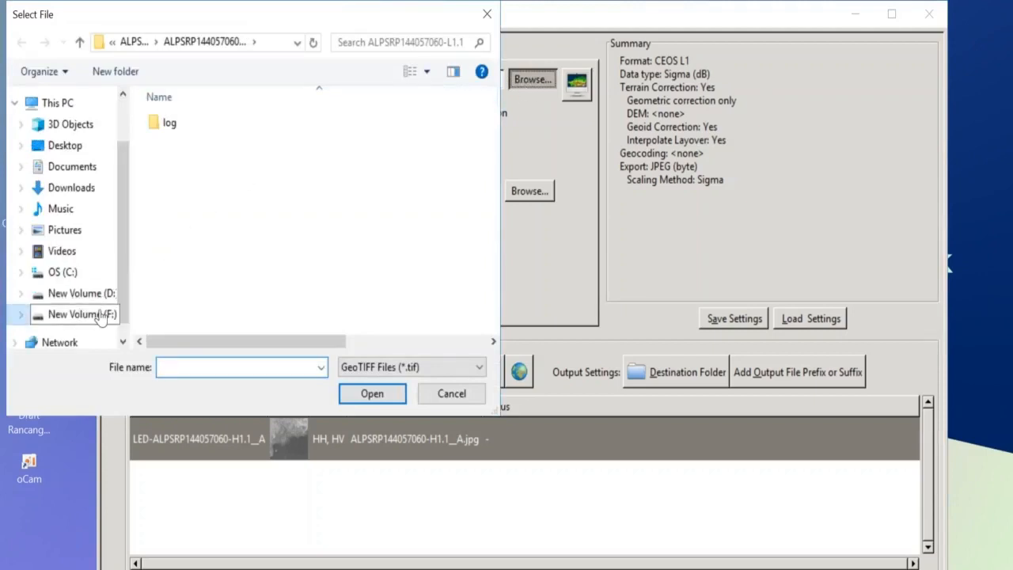
{"action": "left_click", "coordinate": [100, 315]}
{"action": "double_click", "coordinate": [171, 230]}
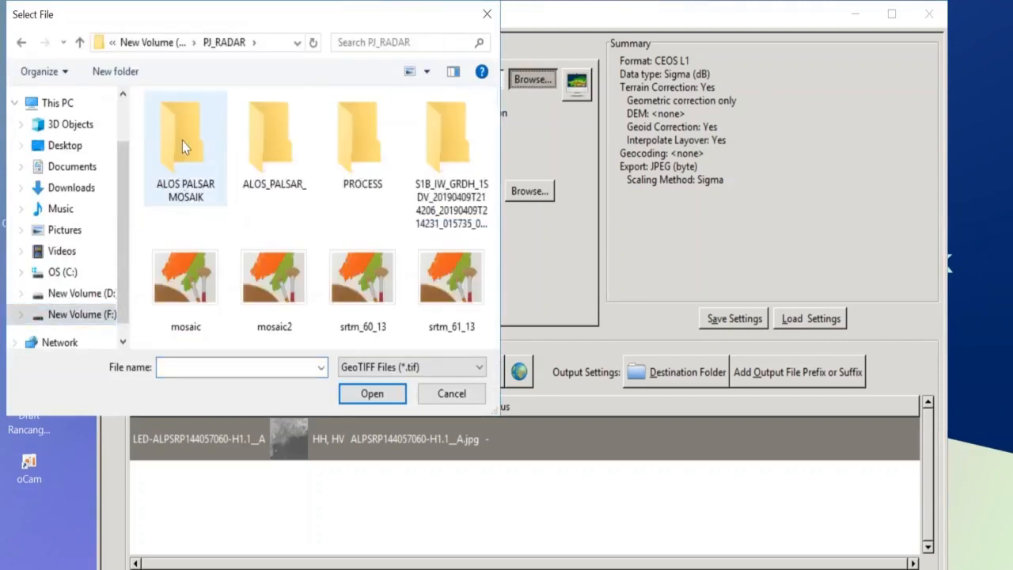
{"action": "double_click", "coordinate": [249, 143]}
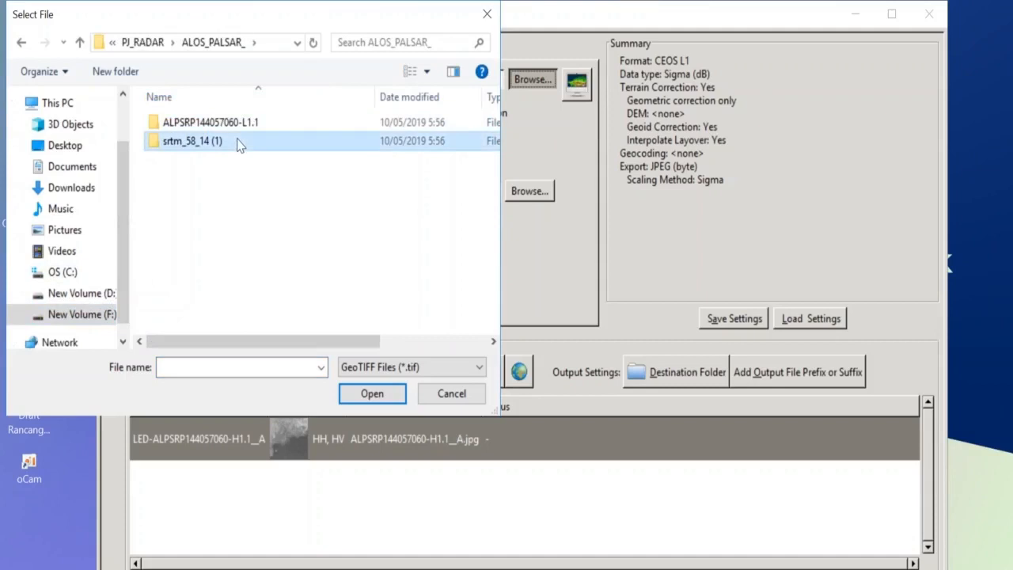
{"action": "double_click", "coordinate": [240, 144]}
{"action": "left_click", "coordinate": [178, 184]}
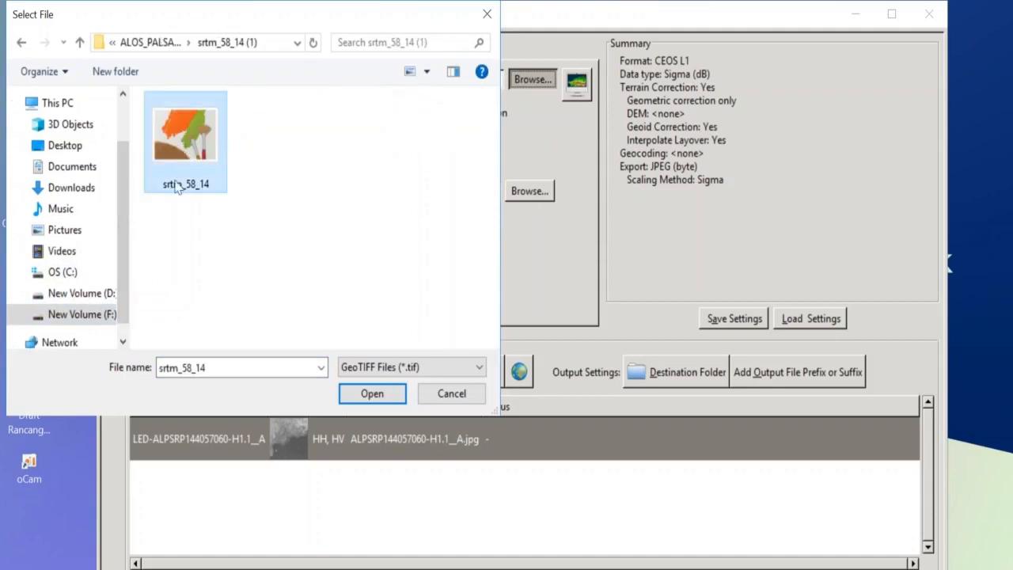
{"action": "left_click", "coordinate": [372, 393]}
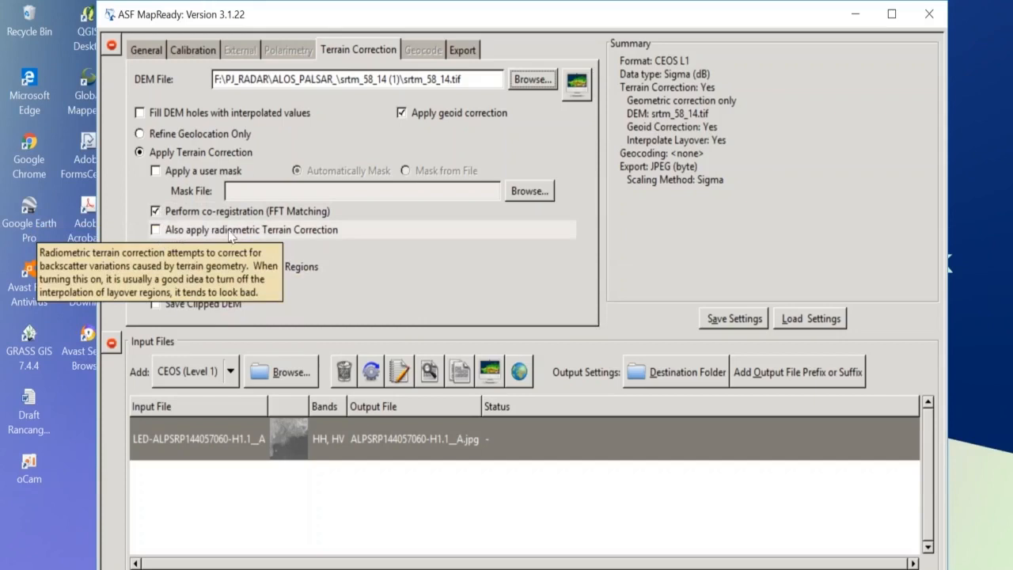
{"action": "left_click", "coordinate": [156, 231]}
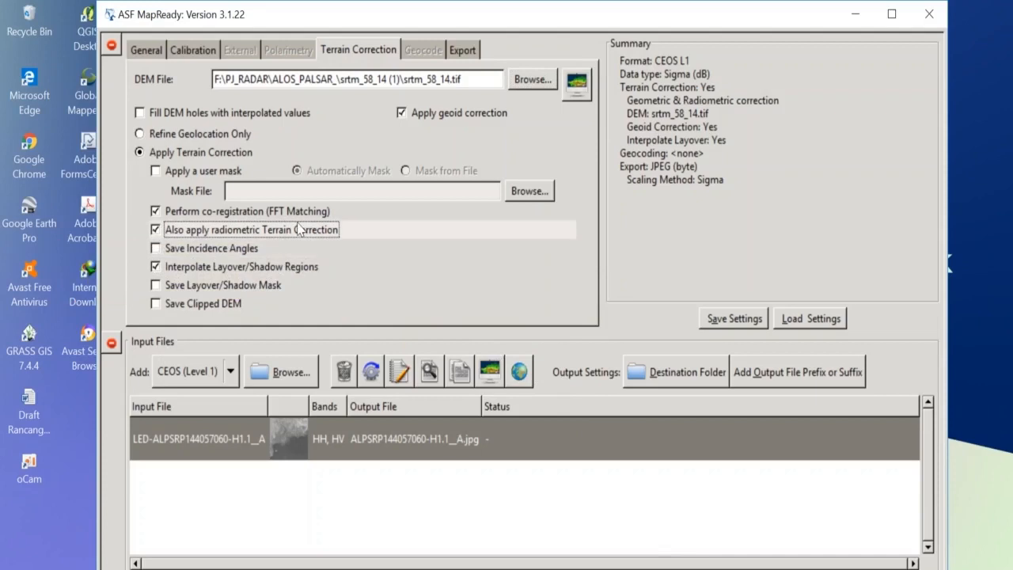
Step: Enable geocoding to a map projection and open its settings, keeping UTM, datum WGS84 and bilinear resampling
{"action": "left_click", "coordinate": [151, 53]}
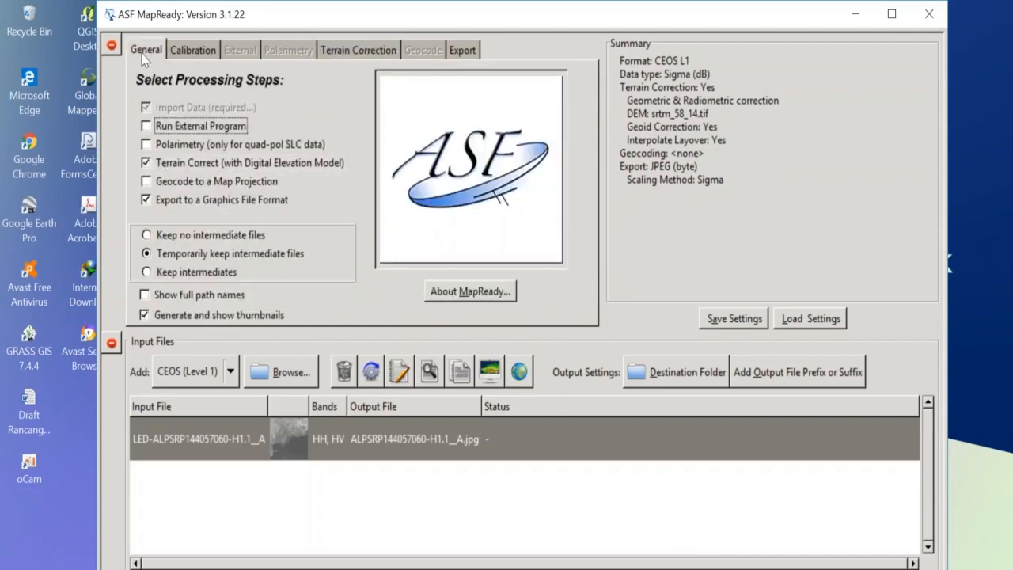
{"action": "left_click", "coordinate": [147, 182]}
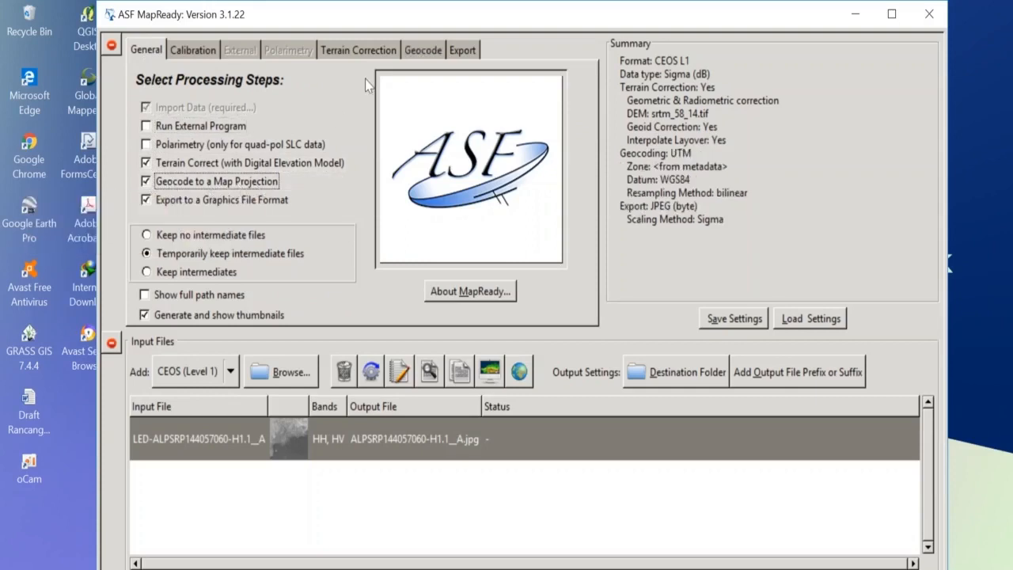
{"action": "left_click", "coordinate": [421, 52]}
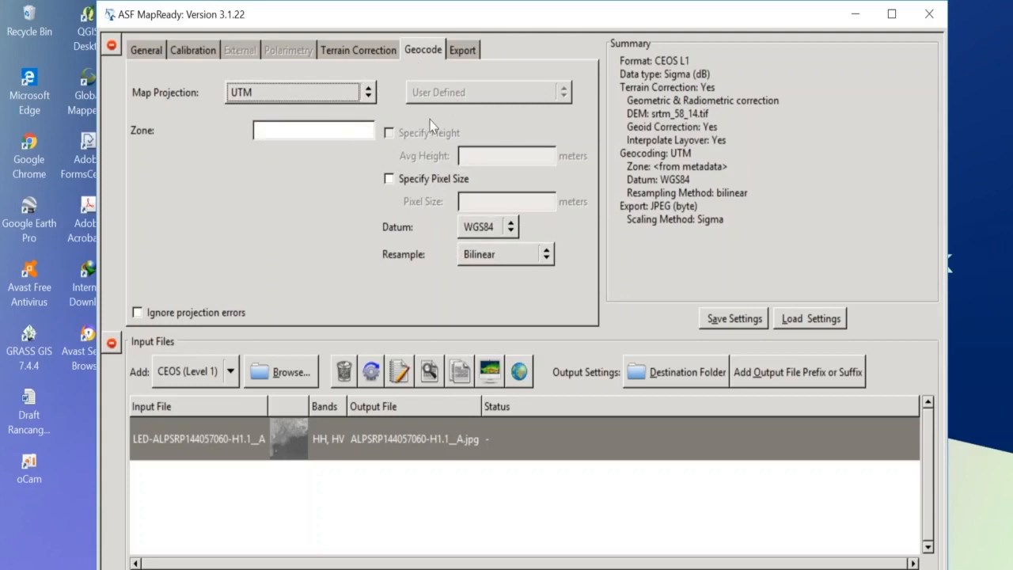
Step: Set the export format to GeoTIFF (.tif), keeping all bands exported as separate images
{"action": "left_click", "coordinate": [156, 53]}
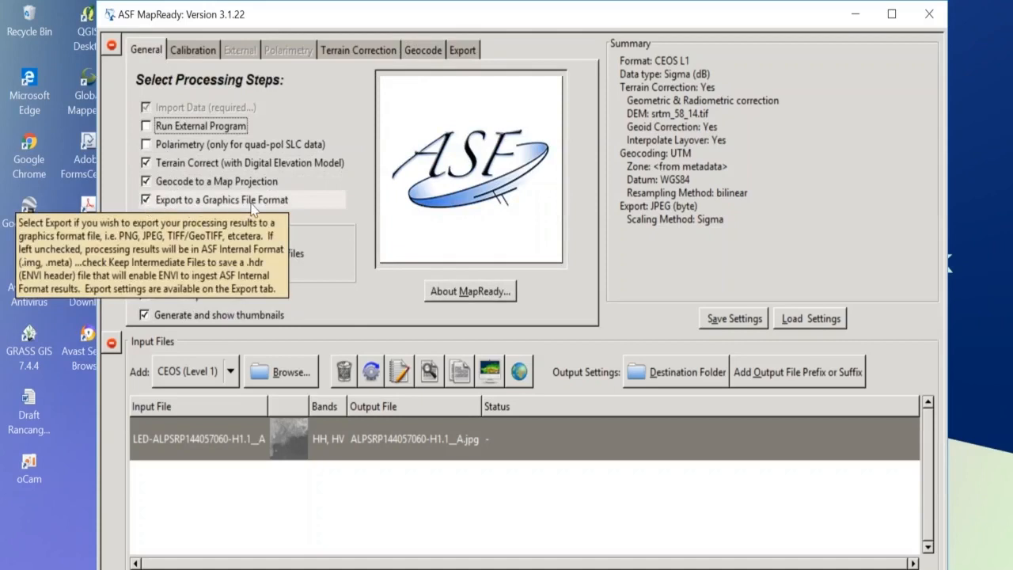
{"action": "left_click", "coordinate": [473, 50]}
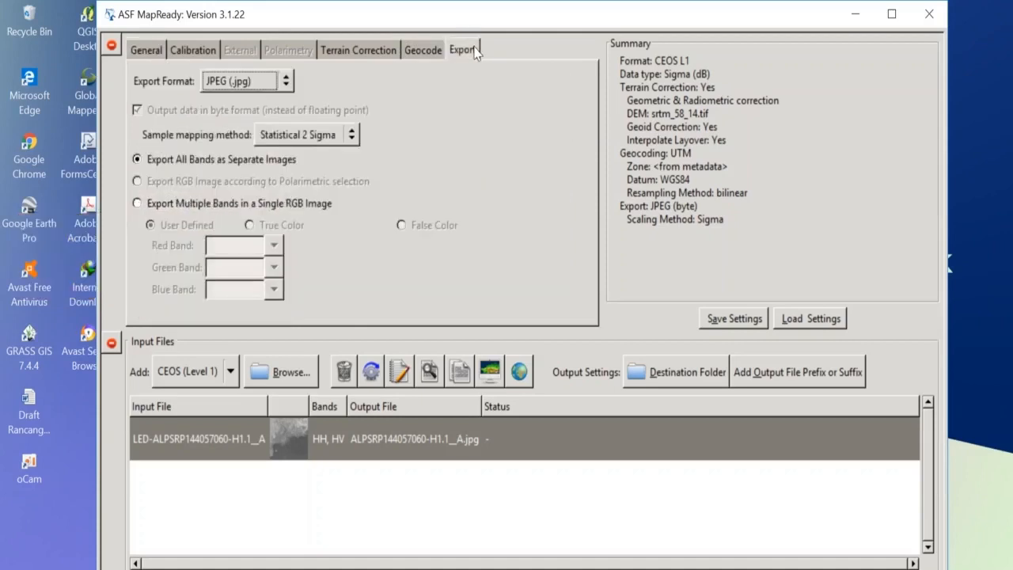
{"action": "left_click", "coordinate": [273, 82]}
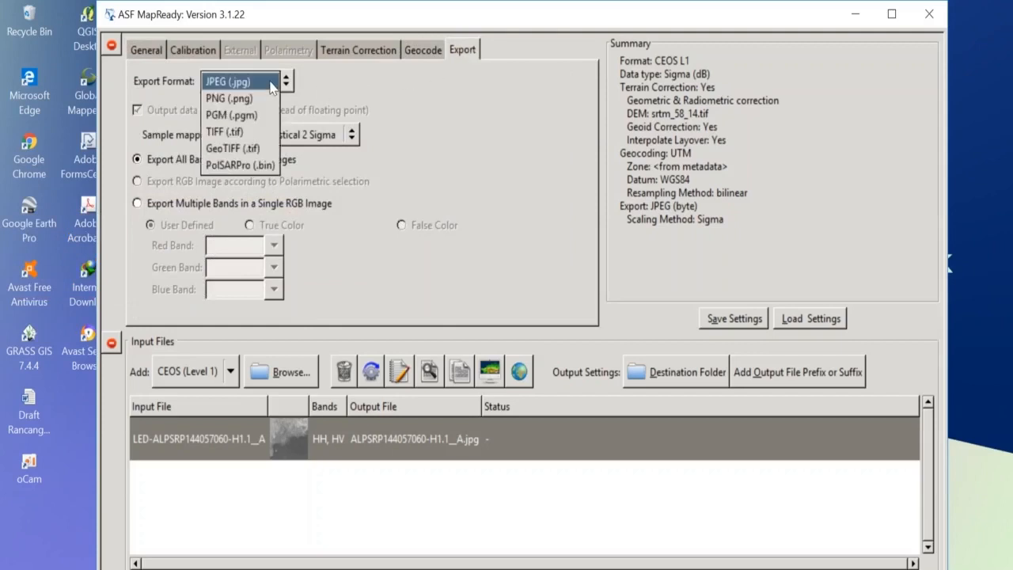
{"action": "left_click", "coordinate": [257, 151]}
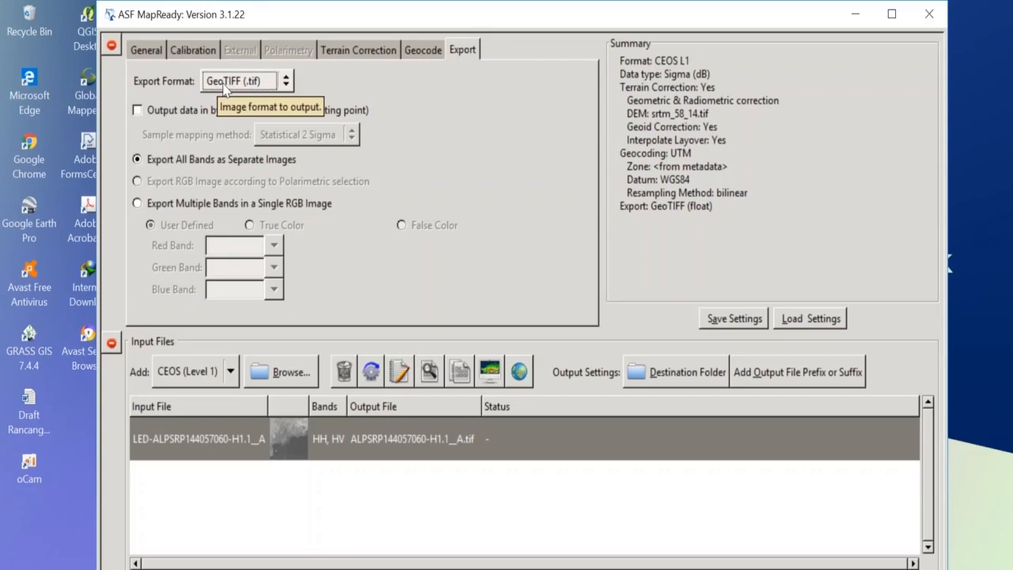
Step: Return to the general processing steps and start processing all input files
{"action": "left_click", "coordinate": [140, 50]}
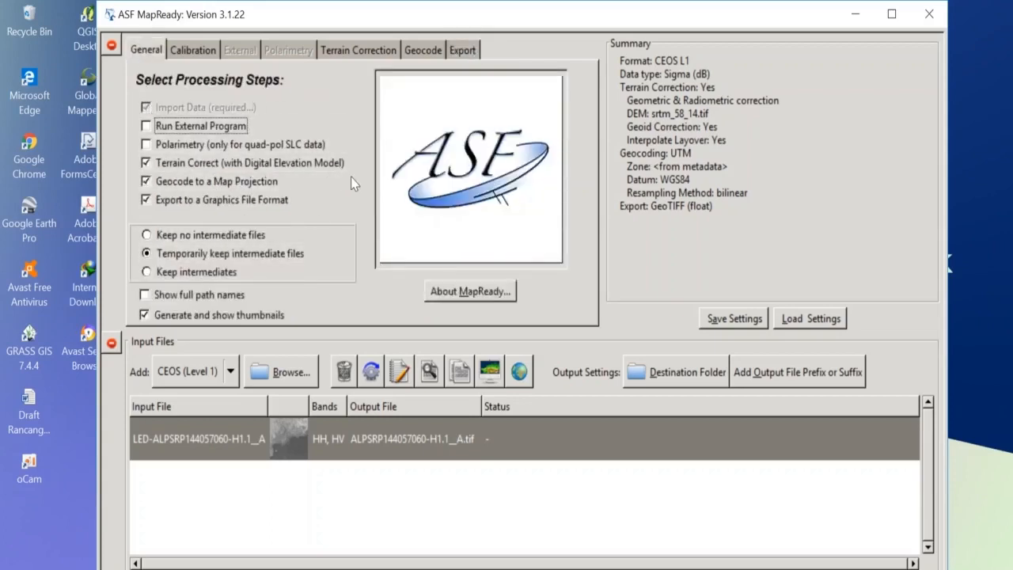
{"action": "double_click", "coordinate": [392, 22]}
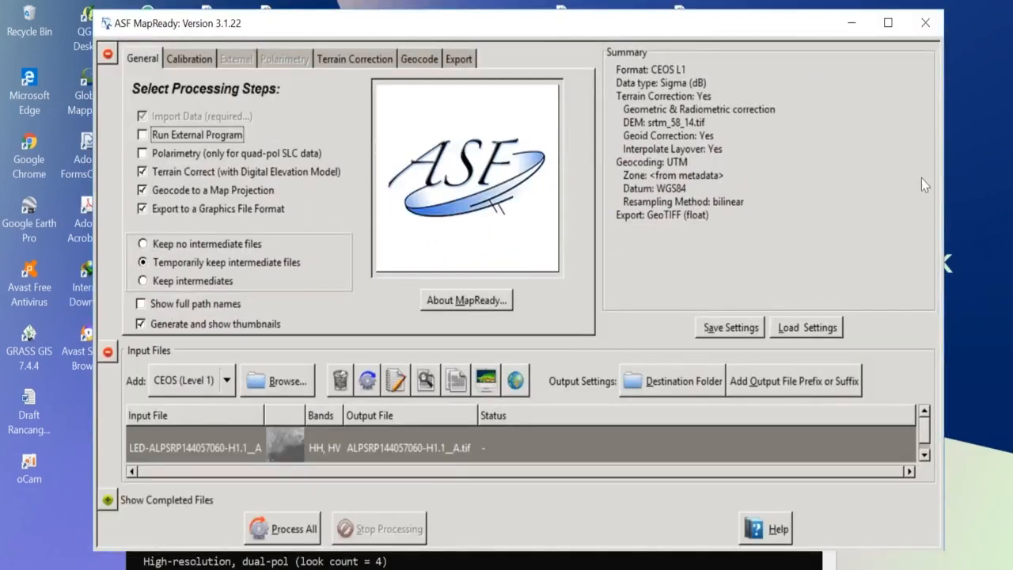
{"action": "left_click", "coordinate": [279, 535]}
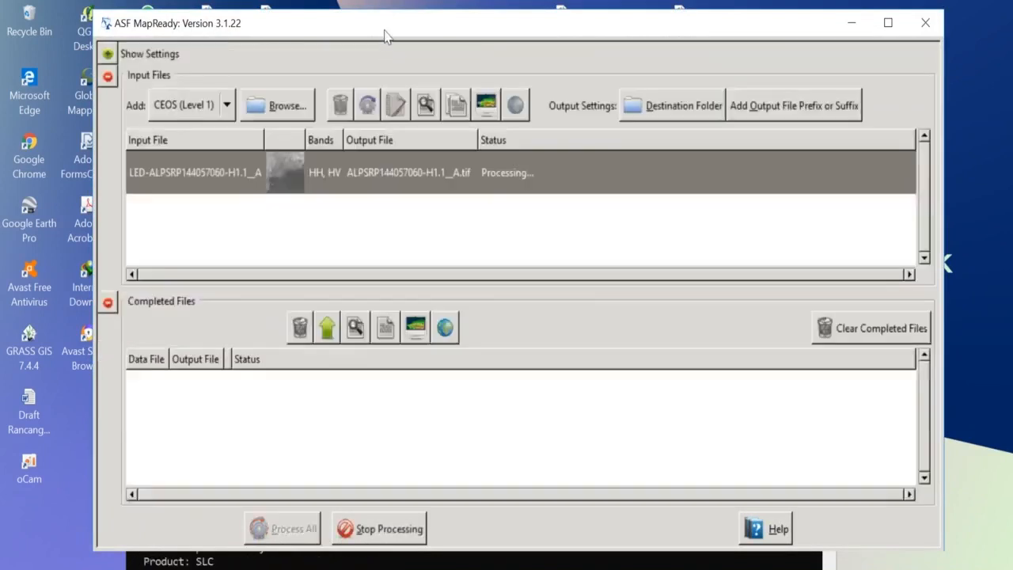
Step: Move the main window aside and maximize the console window to follow the processing log
{"action": "left_click_drag", "start_coordinate": [386, 31], "coordinate": [694, 37]}
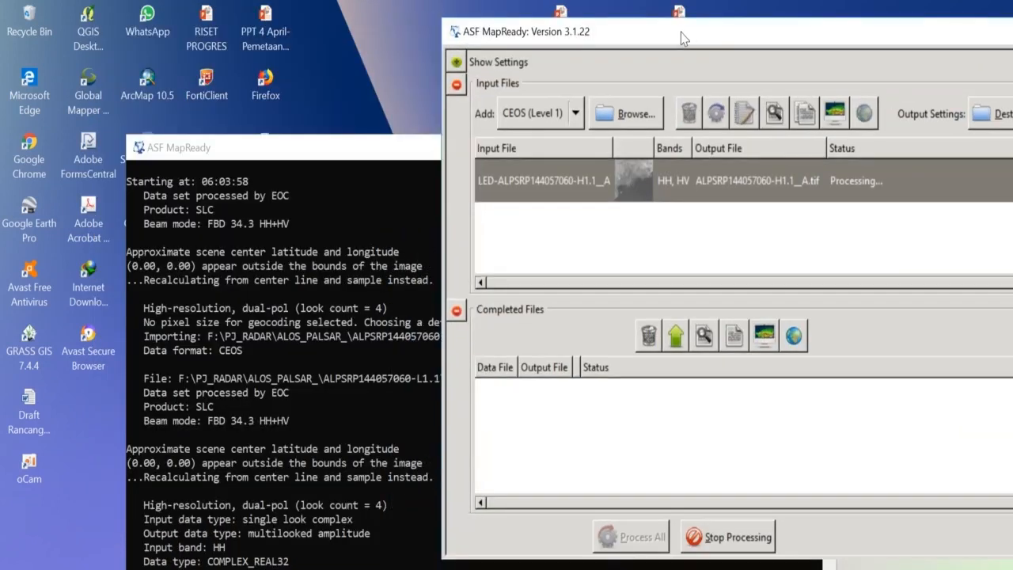
{"action": "left_click_drag", "start_coordinate": [400, 148], "coordinate": [342, 29]}
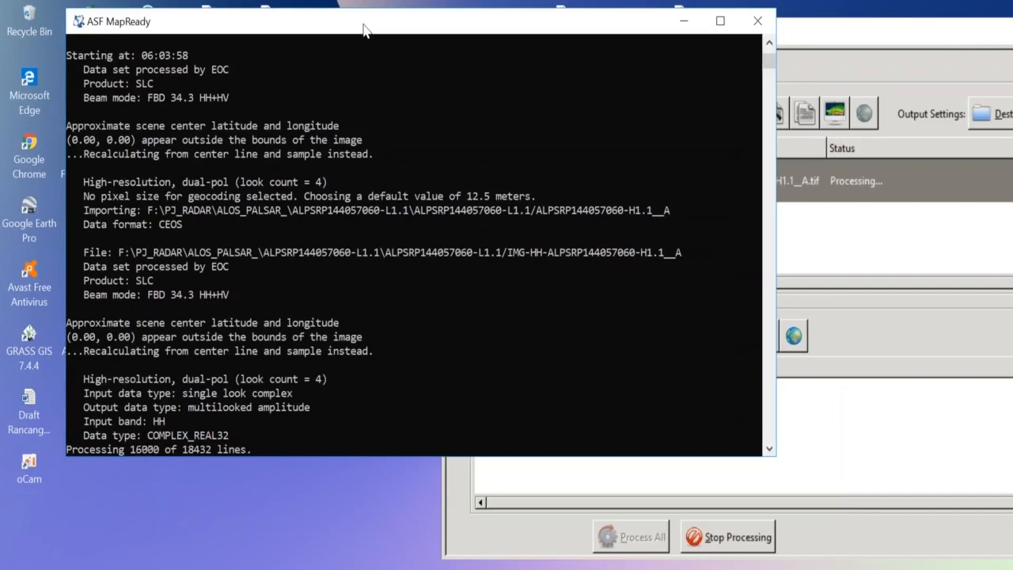
{"action": "double_click", "coordinate": [538, 23]}
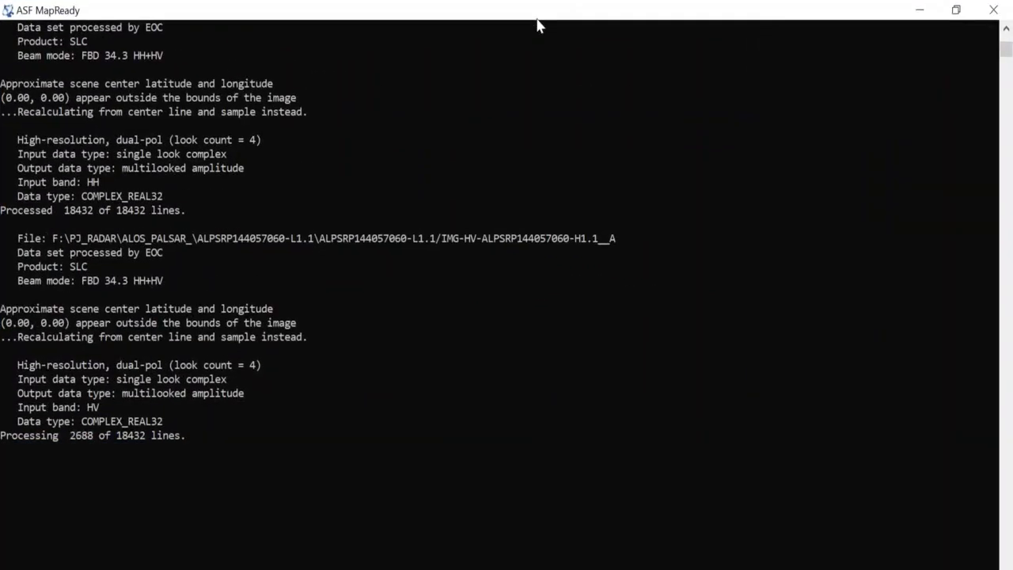
{"action": "left_click_drag", "start_coordinate": [89, 16], "coordinate": [217, 19]}
{"action": "double_click", "coordinate": [217, 20]}
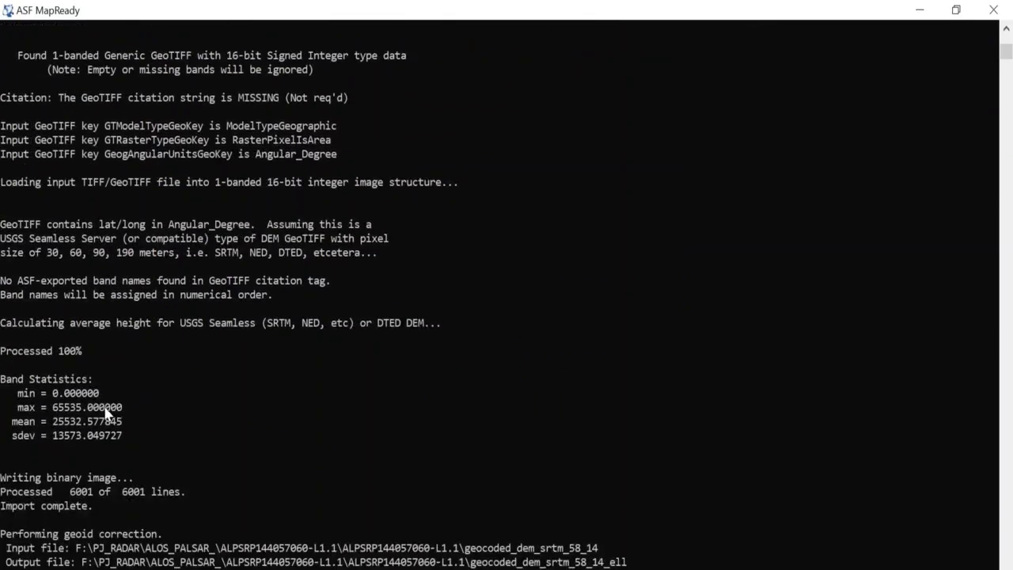
{"action": "left_click", "coordinate": [858, 568]}
{"action": "right_click", "coordinate": [815, 546]}
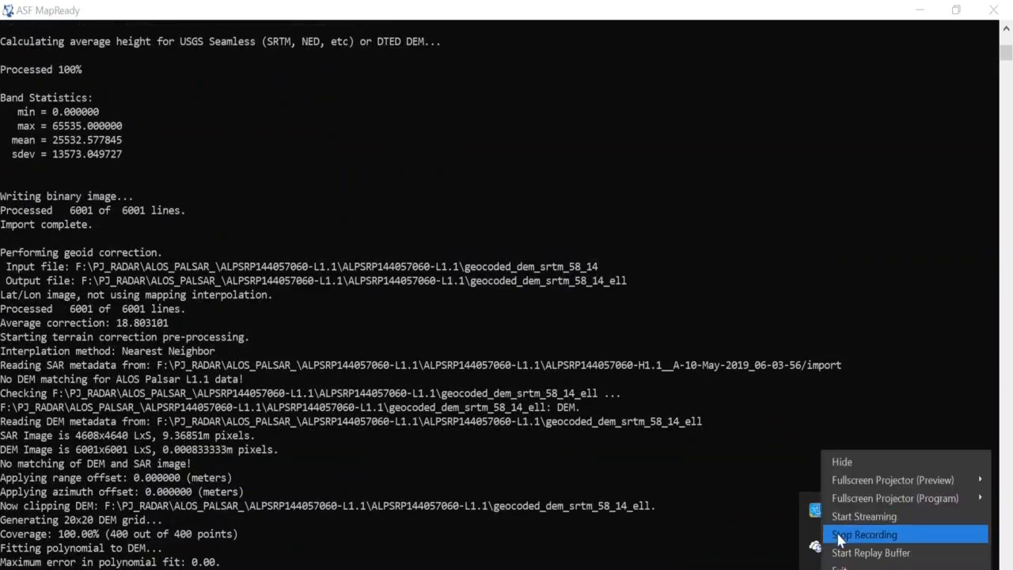
{"action": "left_click", "coordinate": [840, 537]}
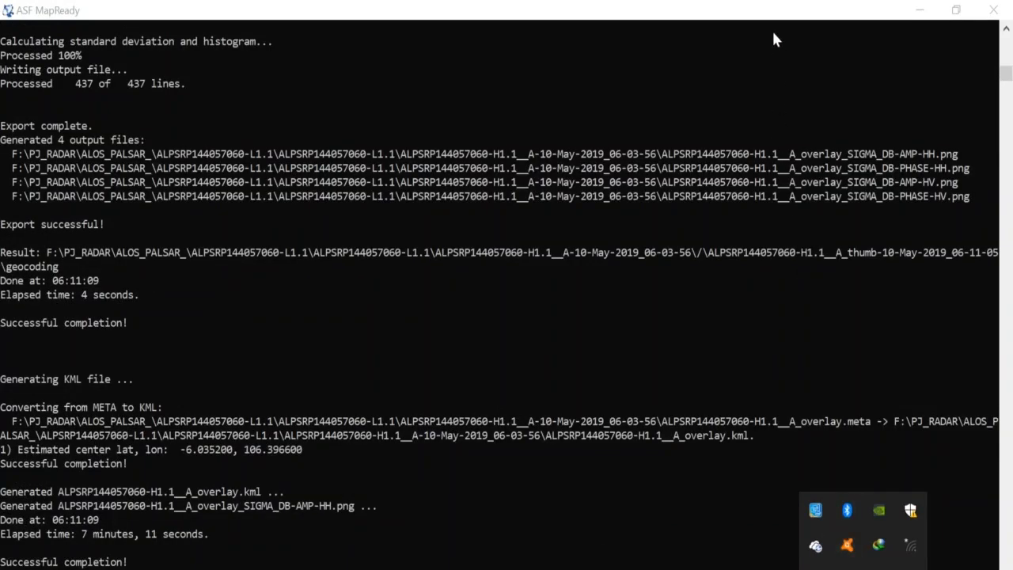
Step: Minimize the processing log console and check the status of the completed file in the main MapReady window
{"action": "left_click", "coordinate": [788, 8]}
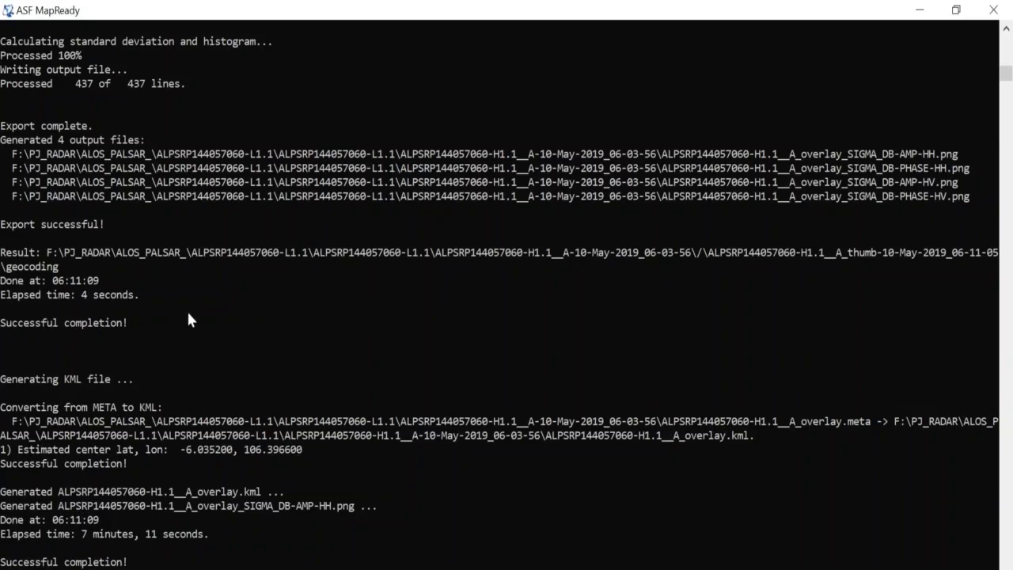
{"action": "left_click", "coordinate": [919, 9]}
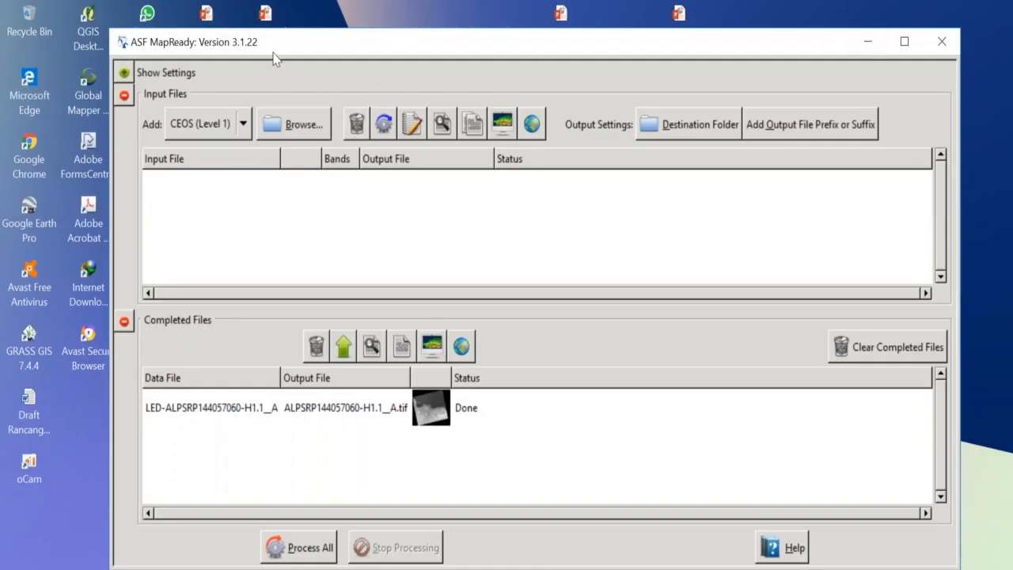
{"action": "left_click_drag", "start_coordinate": [271, 45], "coordinate": [271, 36]}
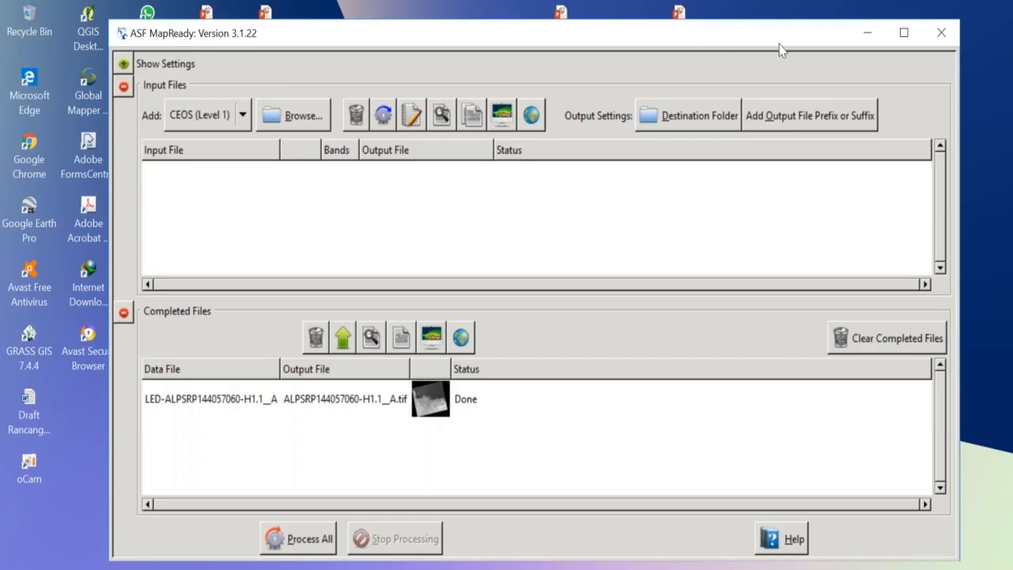
Step: Minimize MapReady and launch ENVI (64-bit)
{"action": "left_click", "coordinate": [867, 33]}
{"action": "key", "text": "super"}
{"action": "type", "text": "envi"}
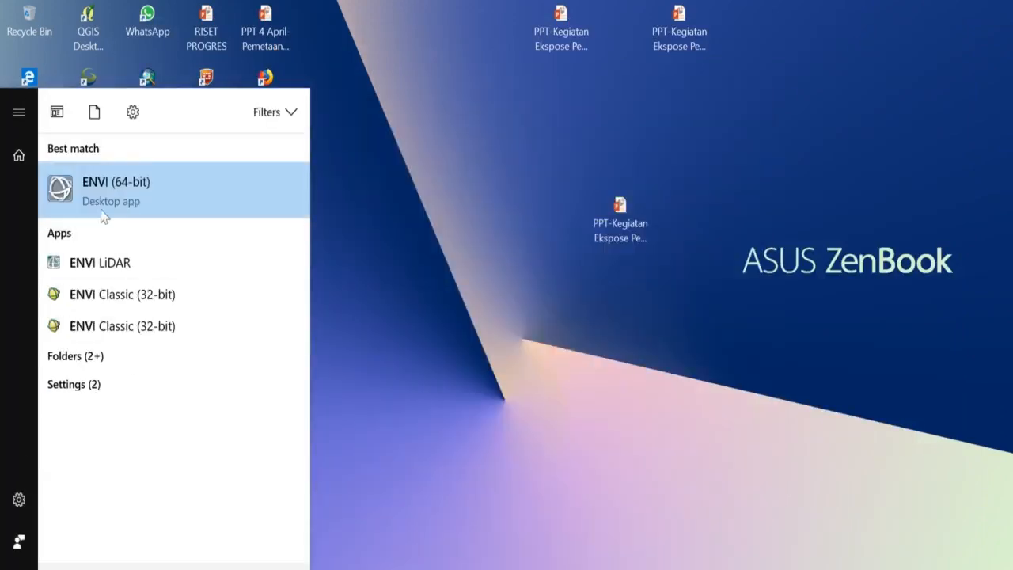
{"action": "left_click", "coordinate": [101, 212]}
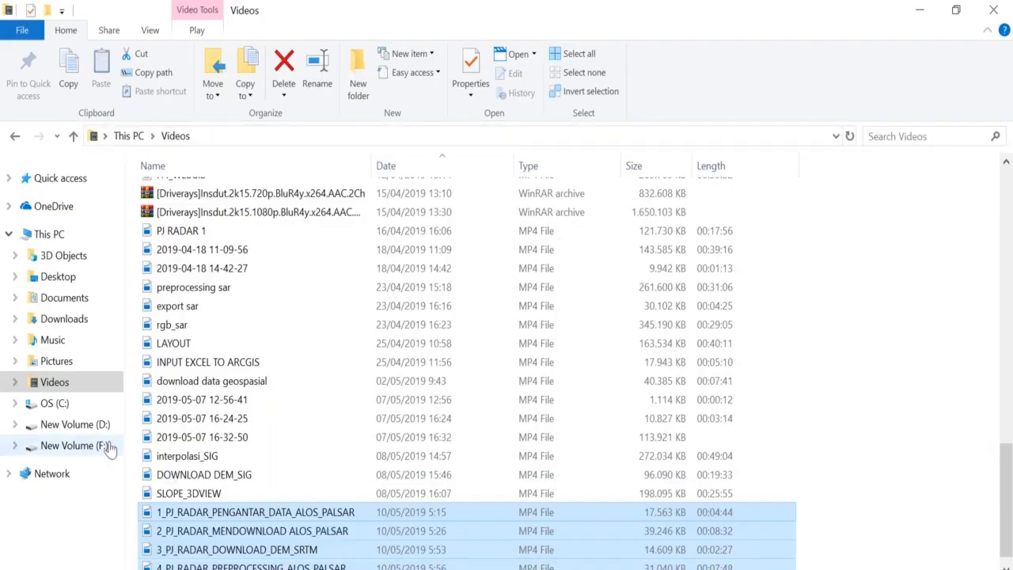
Step: In File Explorer, open the inner ALPSRP144057060-L1.1 folder under F:\PJ_RADAR\ALOS_PALSAR_ that holds the processed output
{"action": "left_click", "coordinate": [107, 446]}
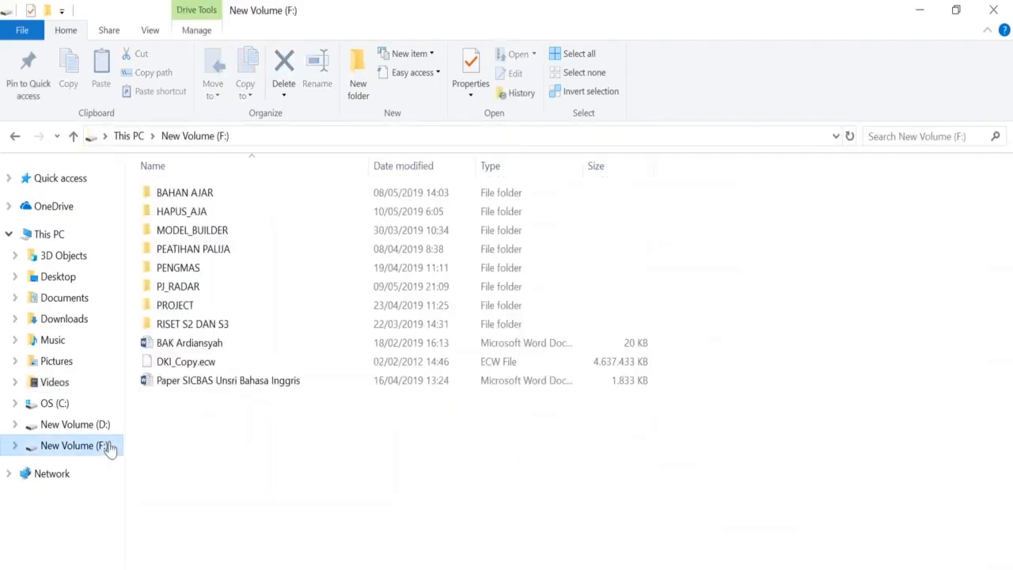
{"action": "left_click", "coordinate": [192, 289]}
{"action": "double_click", "coordinate": [194, 290]}
{"action": "double_click", "coordinate": [196, 211]}
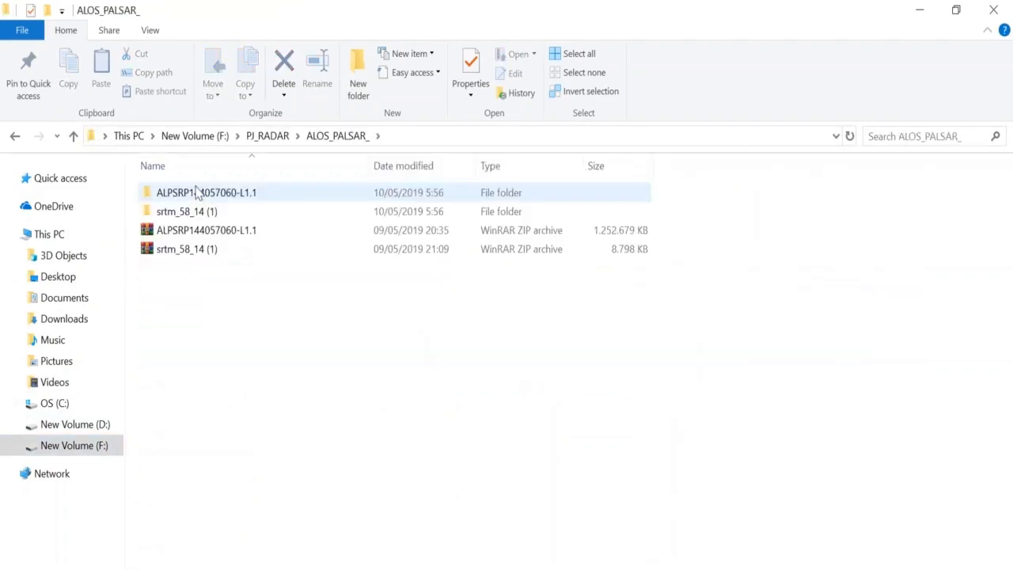
{"action": "double_click", "coordinate": [198, 194]}
{"action": "double_click", "coordinate": [241, 193]}
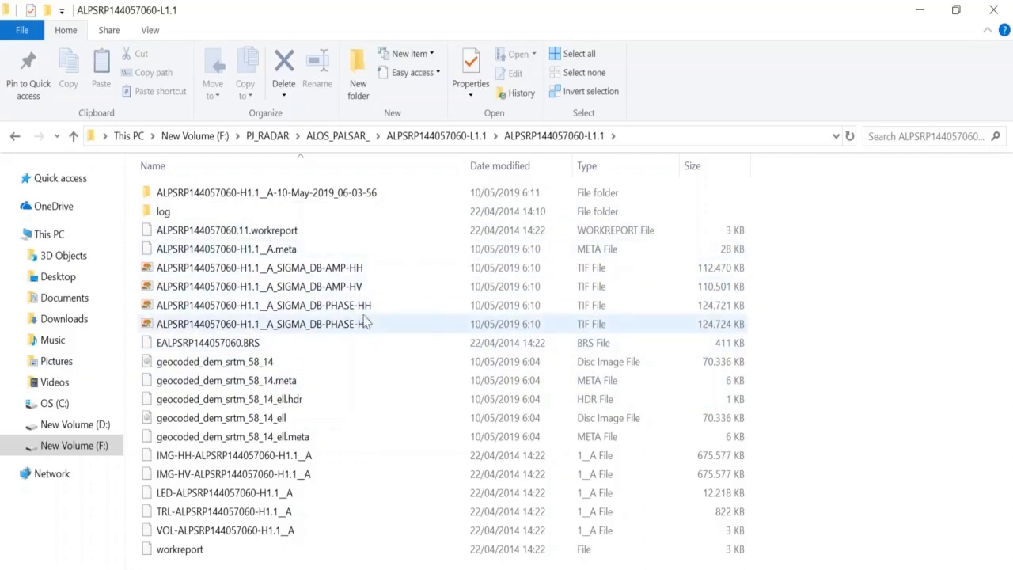
Step: Review the four SIGMA_DB output TIFs and select only the AMP-HH and AMP-HV files
{"action": "left_click", "coordinate": [356, 269]}
{"action": "left_click", "coordinate": [358, 323], "text": "shift"}
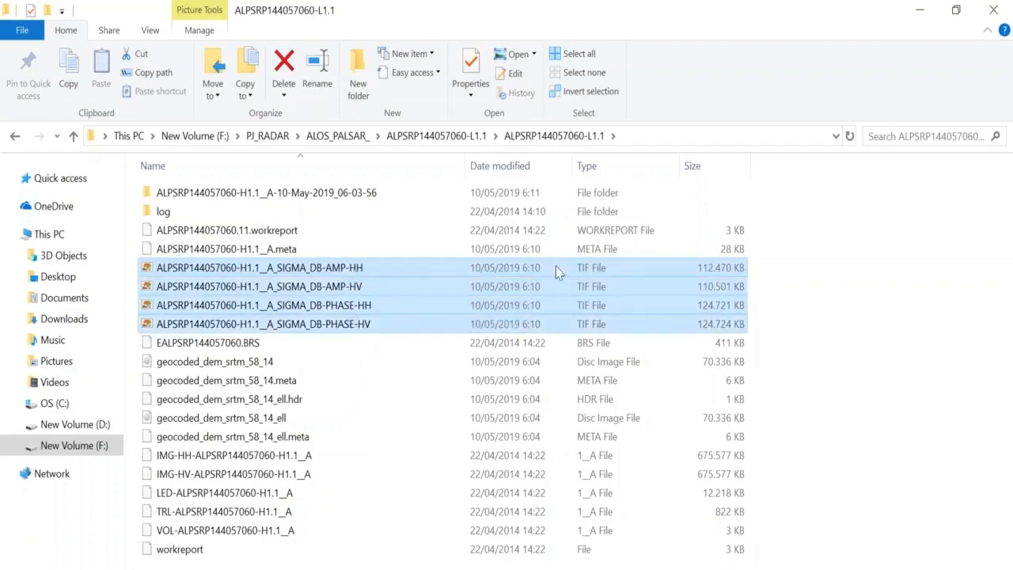
{"action": "left_click", "coordinate": [363, 270]}
{"action": "left_click", "coordinate": [363, 291]}
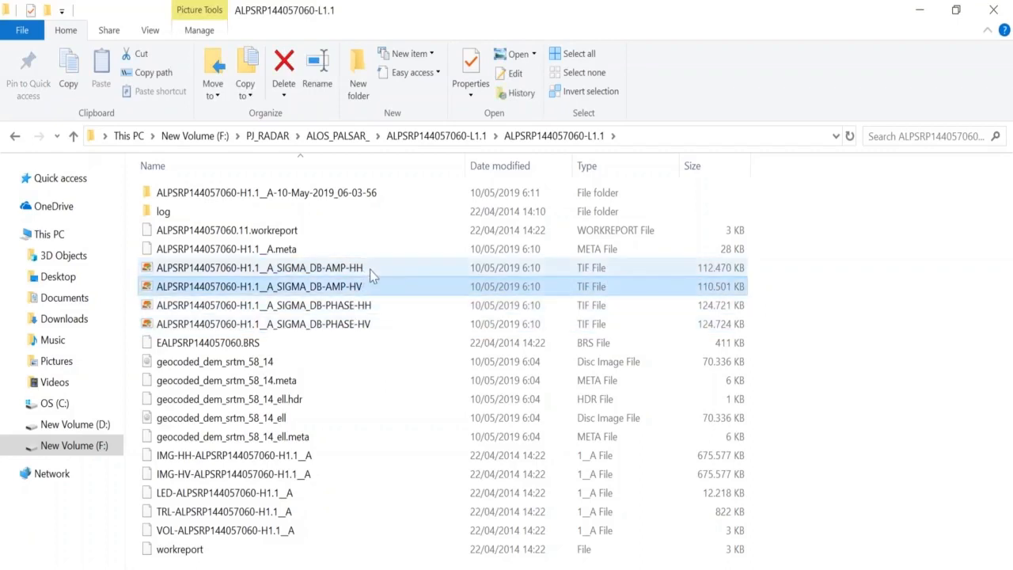
{"action": "left_click", "coordinate": [364, 271], "text": "shift"}
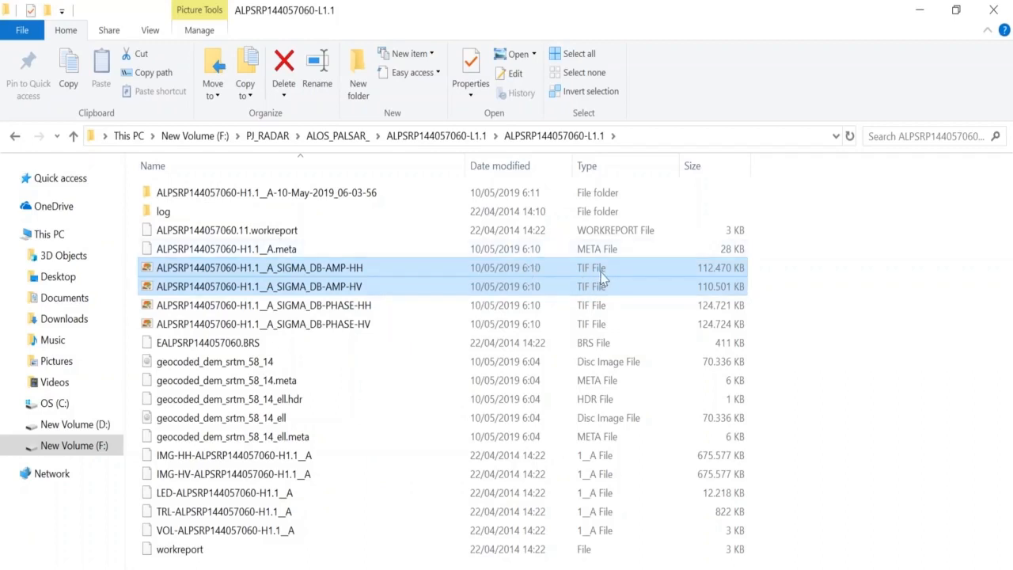
Step: Switch to the ENVI window and maximize it
{"action": "mouse_move", "coordinate": [604, 566]}
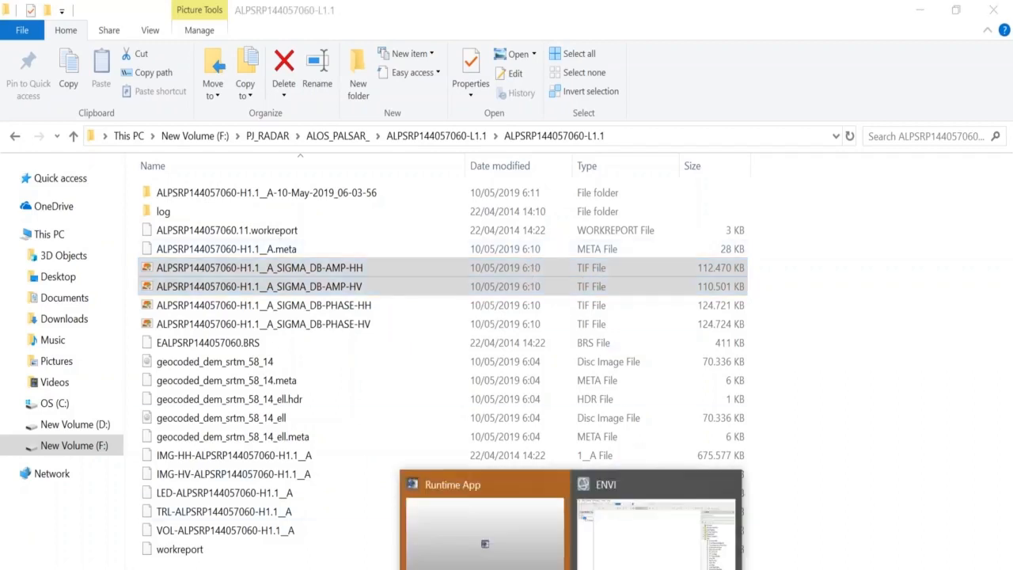
{"action": "left_click", "coordinate": [663, 546]}
{"action": "double_click", "coordinate": [169, 17]}
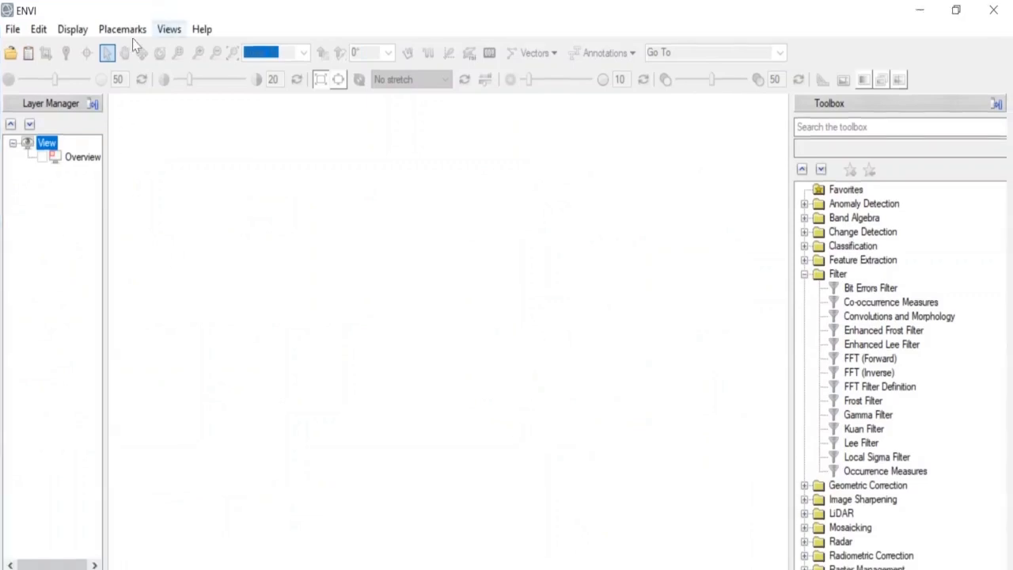
Step: Open the ALPSRP144057060-H1.1__A_SIGMA_DB-AMP-HH and AMP-HV TIF files together as layers
{"action": "left_click", "coordinate": [11, 52]}
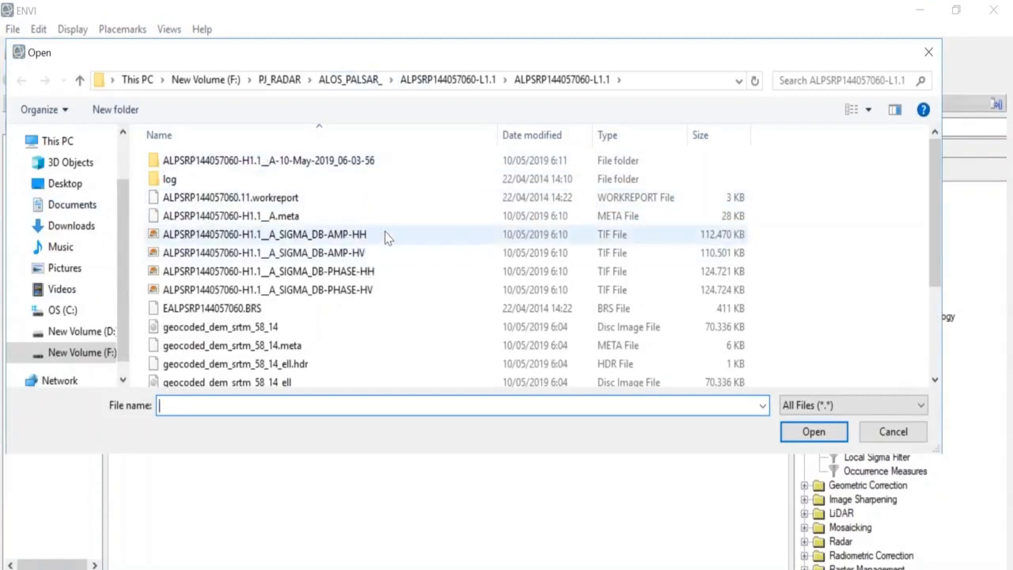
{"action": "left_click", "coordinate": [387, 236]}
{"action": "left_click", "coordinate": [377, 251], "text": "ctrl"}
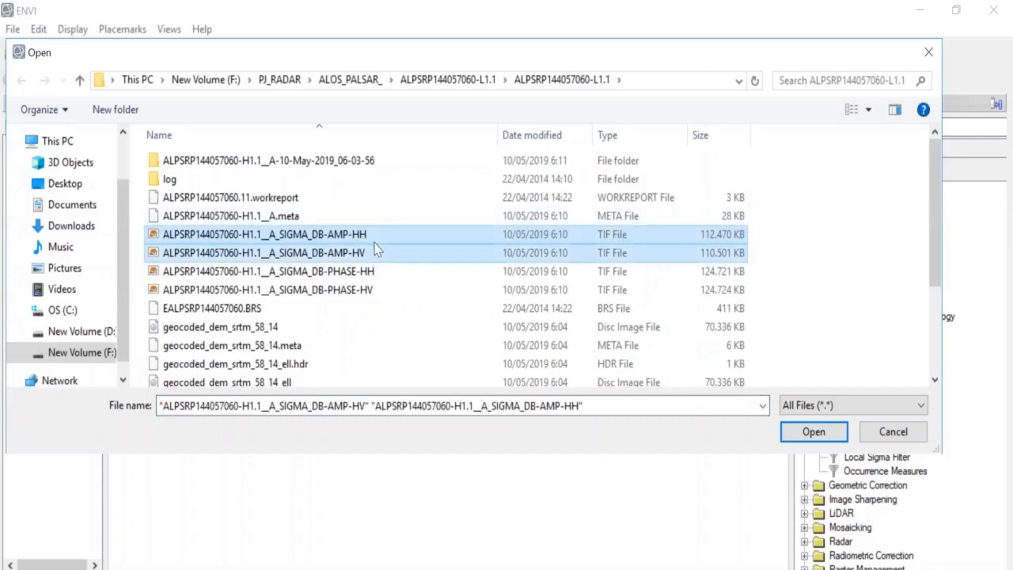
{"action": "left_click", "coordinate": [800, 434]}
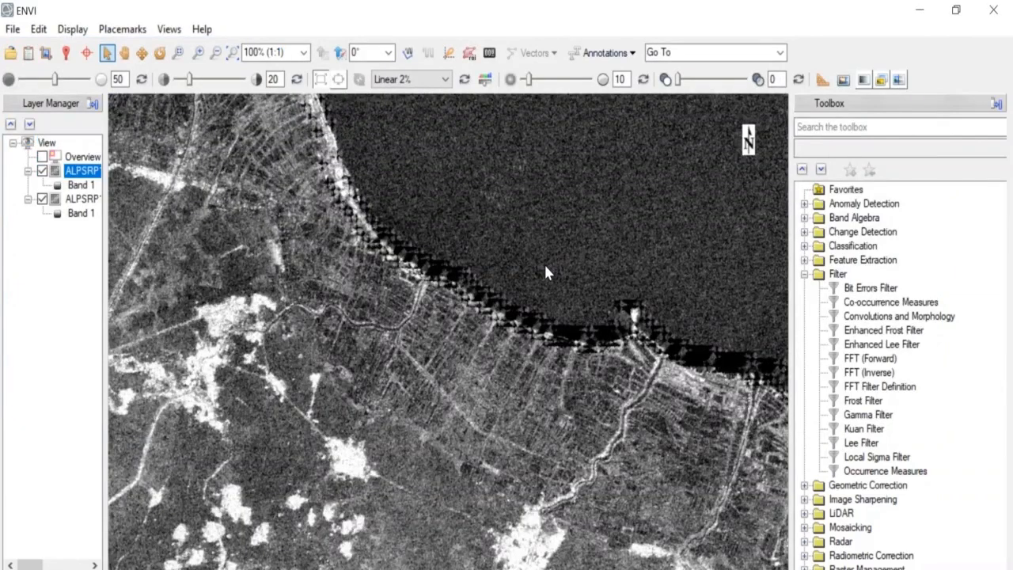
Step: Examine the full extent of the loaded SAR amplitude scene, centring it in the view
{"action": "scroll", "coordinate": [545, 269], "scroll_direction": "down", "scroll_amount": 4}
{"action": "scroll", "coordinate": [545, 272], "scroll_direction": "down", "scroll_amount": 3}
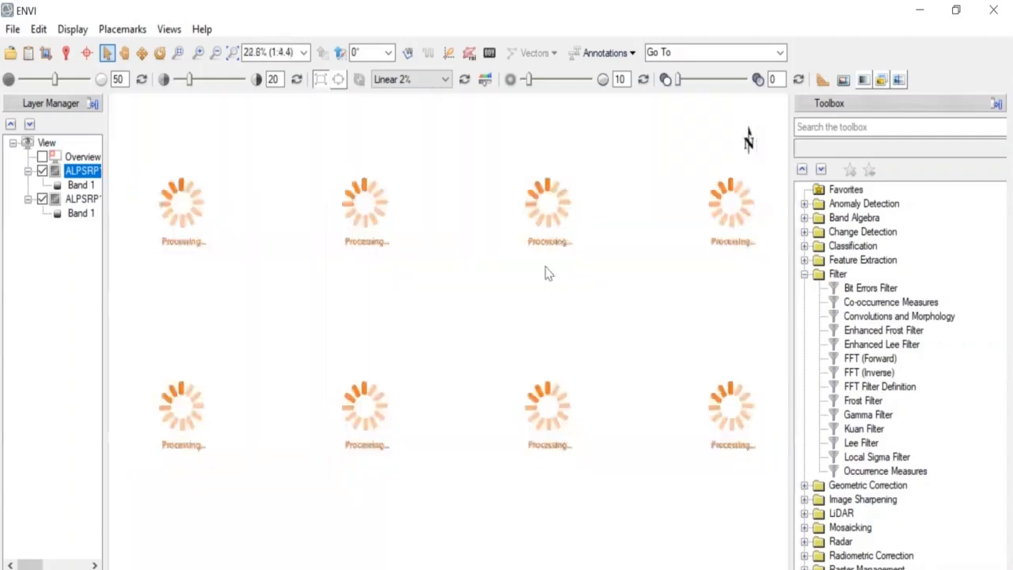
{"action": "scroll", "coordinate": [545, 273], "scroll_direction": "down", "scroll_amount": 3}
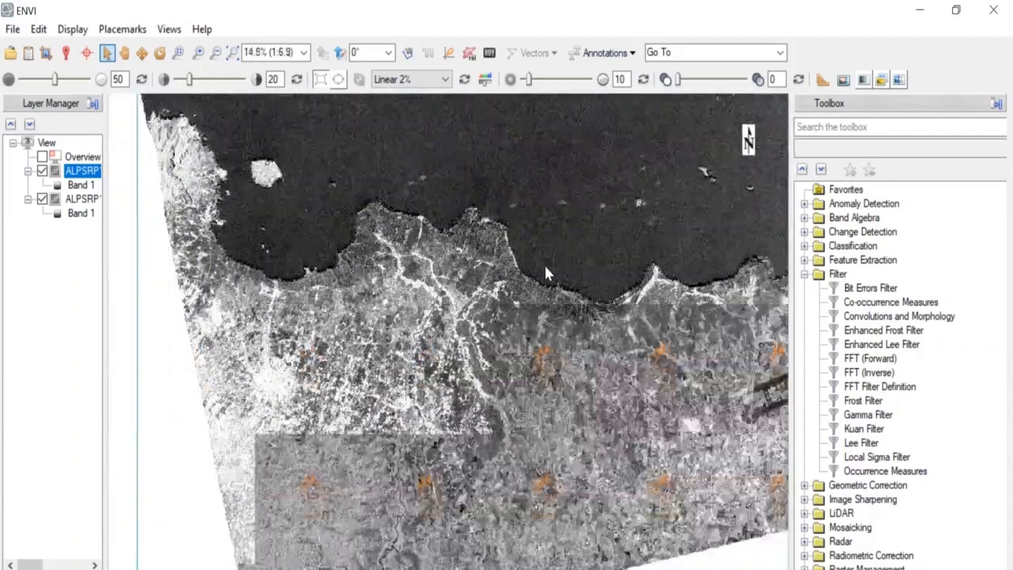
{"action": "scroll", "coordinate": [545, 272], "scroll_direction": "down", "scroll_amount": 2}
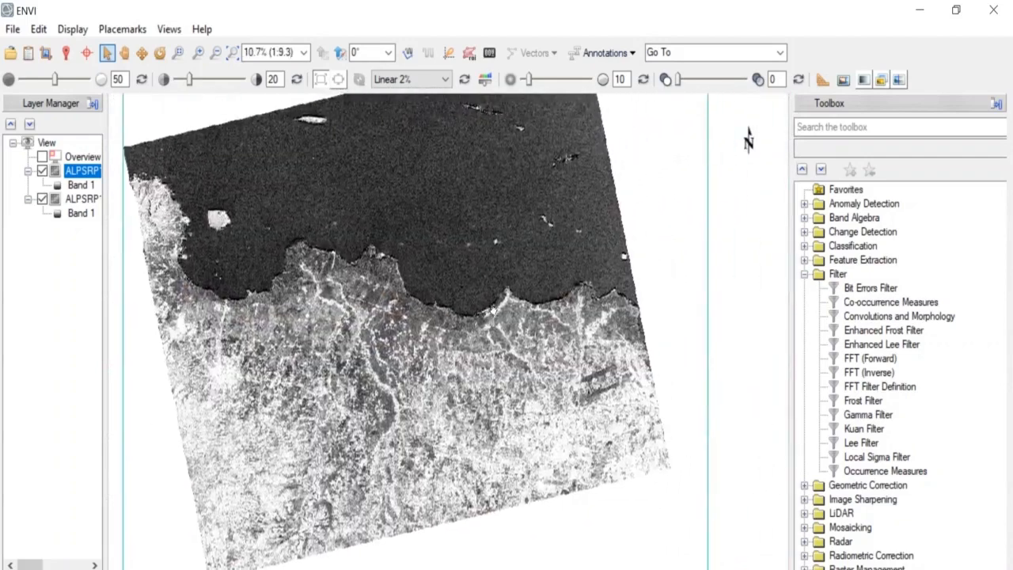
{"action": "left_click_drag", "start_coordinate": [363, 225], "coordinate": [389, 241]}
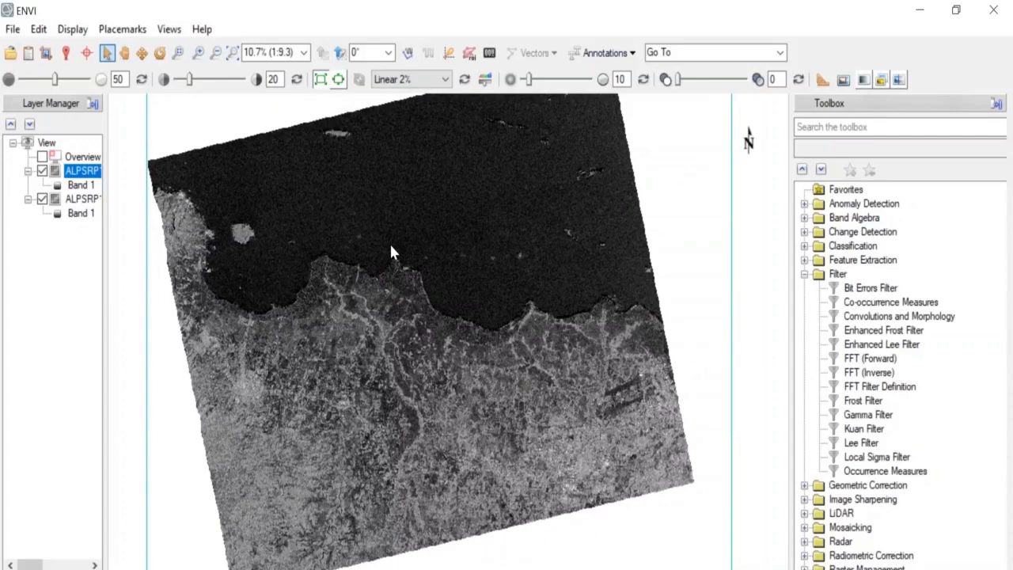
{"action": "left_click_drag", "start_coordinate": [390, 246], "coordinate": [388, 240]}
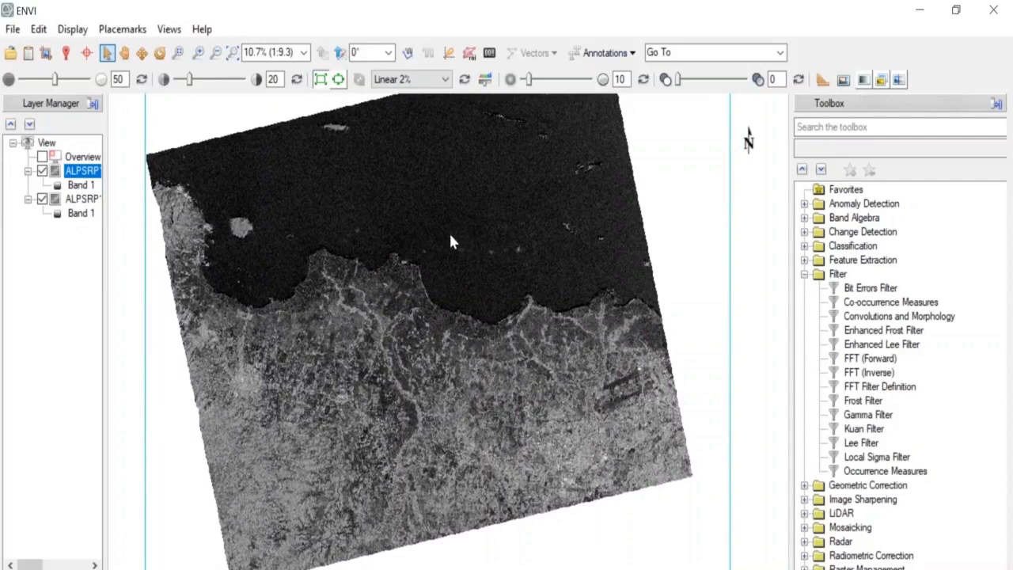
{"action": "left_click_drag", "start_coordinate": [451, 235], "coordinate": [447, 220]}
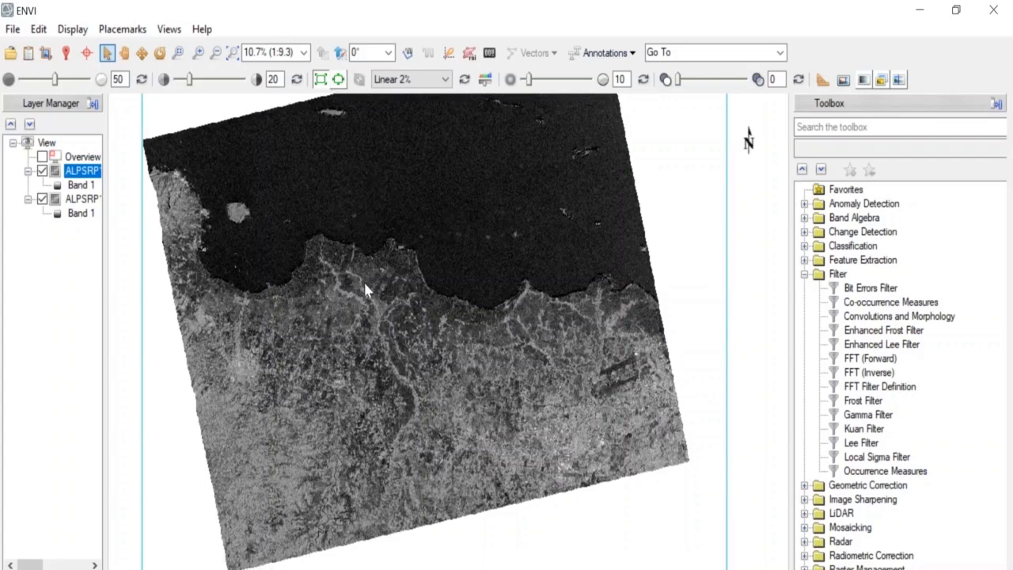
Step: Inspect the terrain in the scene's southwest, including the area around the winding river, at closer zoom levels
{"action": "scroll", "coordinate": [298, 474], "scroll_direction": "up", "scroll_amount": 2}
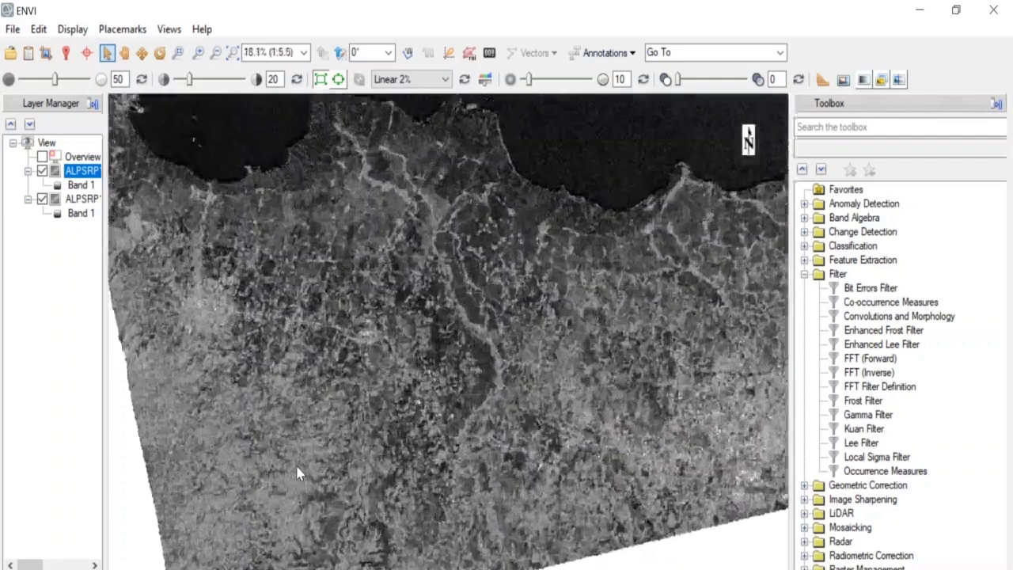
{"action": "scroll", "coordinate": [298, 473], "scroll_direction": "up", "scroll_amount": 2}
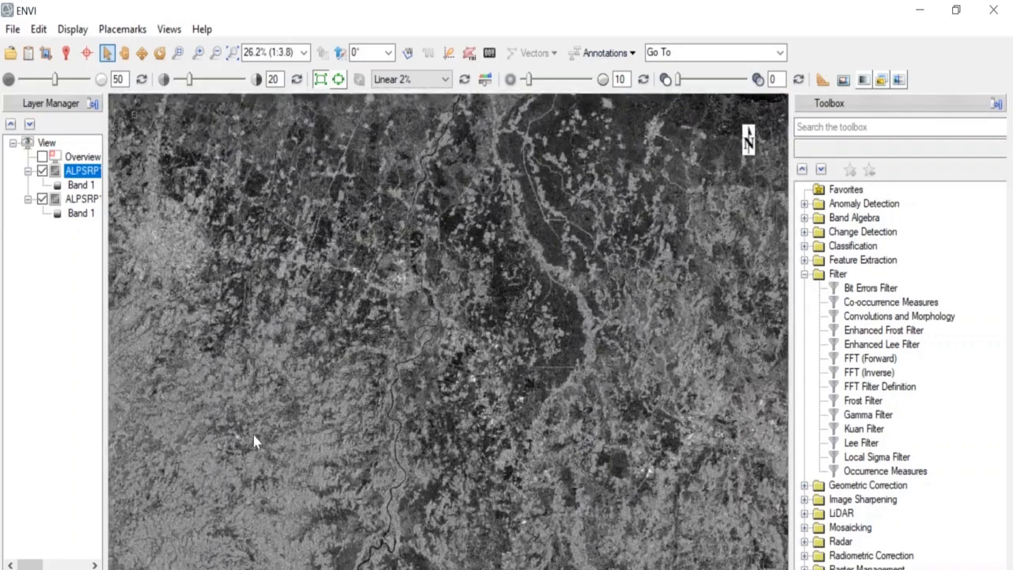
{"action": "scroll", "coordinate": [389, 317], "scroll_direction": "up", "scroll_amount": 3}
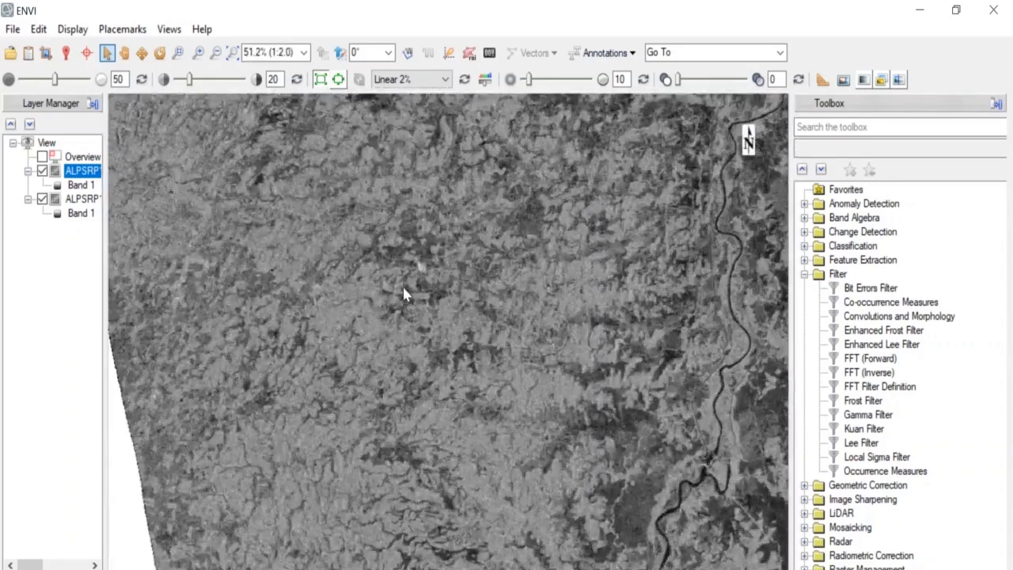
{"action": "scroll", "coordinate": [376, 372], "scroll_direction": "down", "scroll_amount": 2}
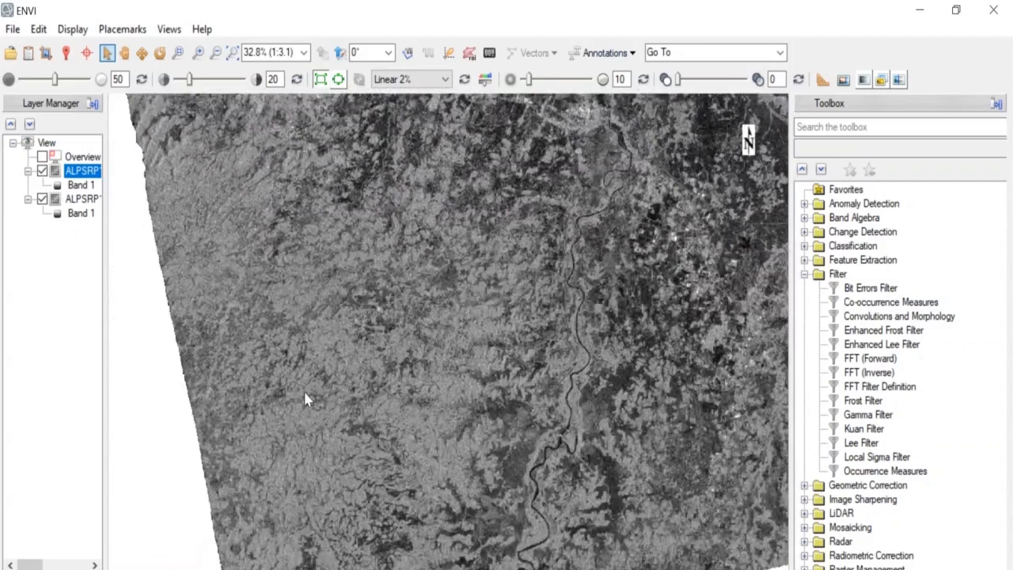
{"action": "scroll", "coordinate": [316, 387], "scroll_direction": "up", "scroll_amount": 2}
{"action": "scroll", "coordinate": [404, 285], "scroll_direction": "up", "scroll_amount": 2}
{"action": "scroll", "coordinate": [417, 271], "scroll_direction": "down", "scroll_amount": 3}
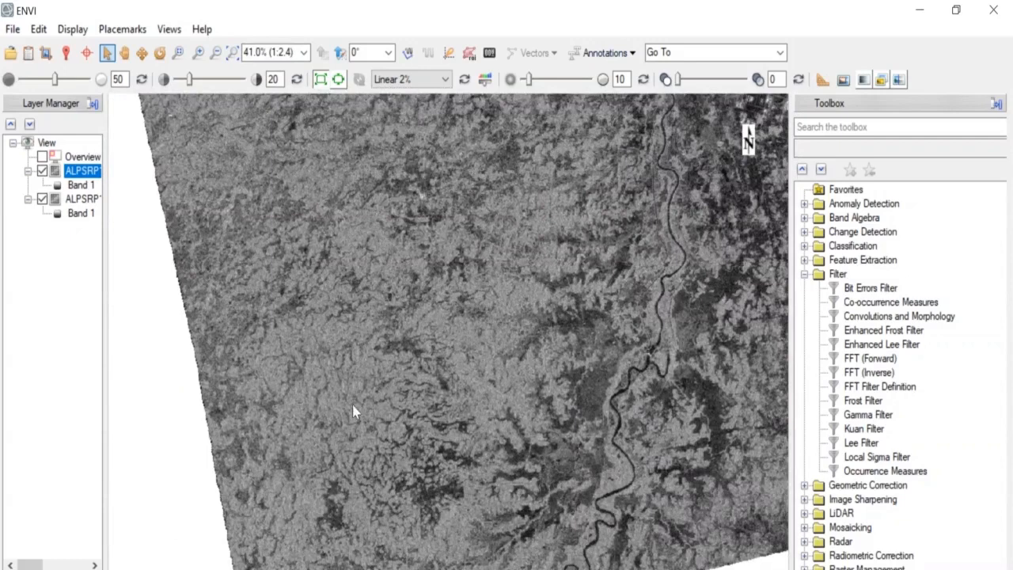
{"action": "scroll", "coordinate": [357, 226], "scroll_direction": "down", "scroll_amount": 1}
{"action": "scroll", "coordinate": [323, 330], "scroll_direction": "up", "scroll_amount": 2}
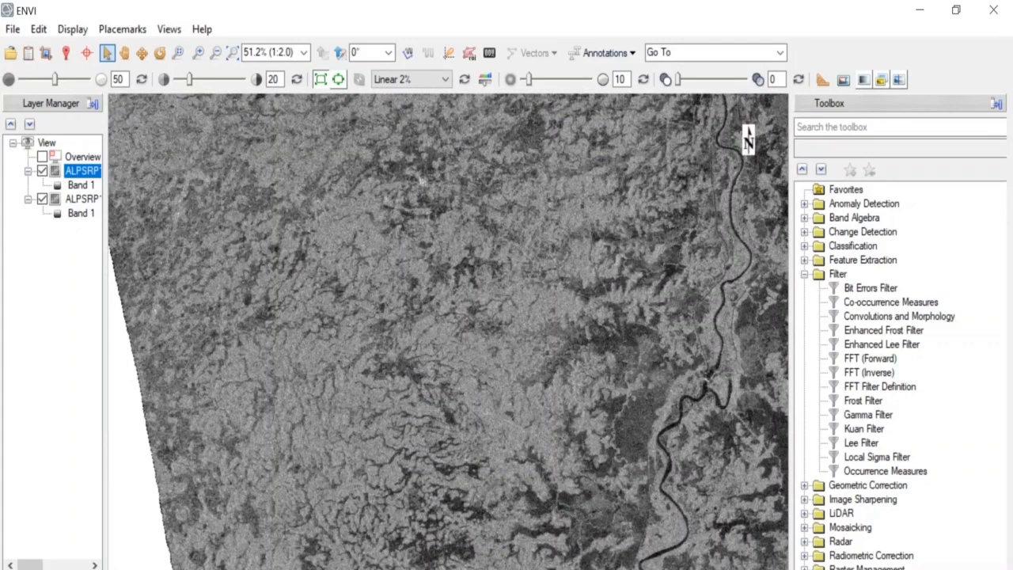
Step: Switch to ASF MapReady, show the processing settings and turn off radiometric terrain correction
{"action": "left_click", "coordinate": [493, 569]}
{"action": "left_click", "coordinate": [508, 557]}
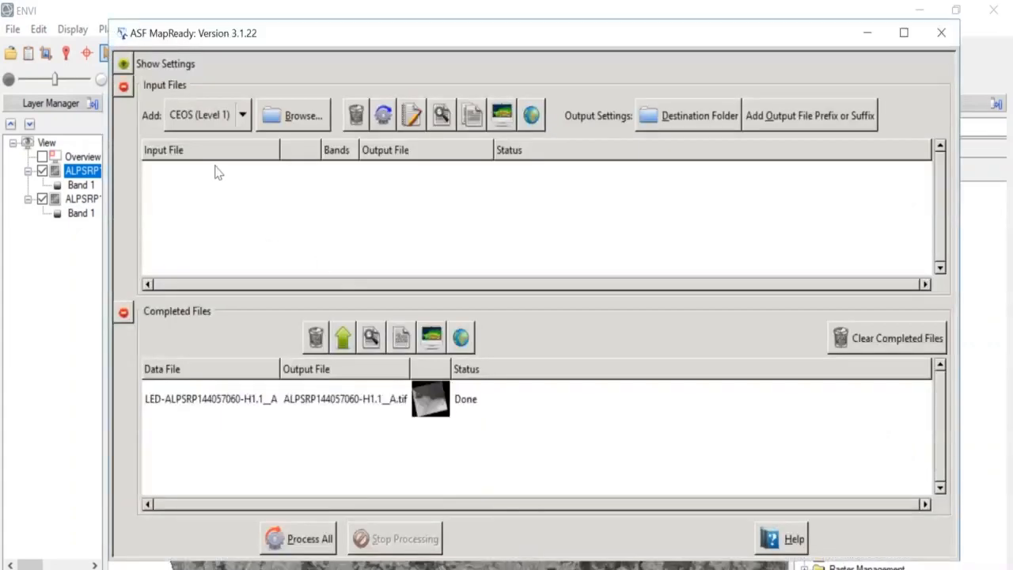
{"action": "left_click", "coordinate": [123, 64]}
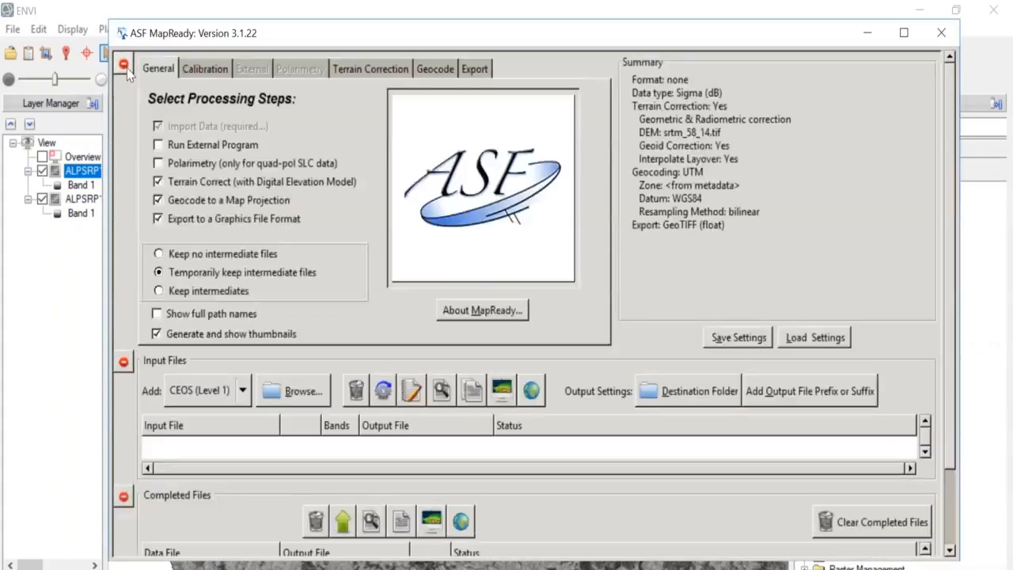
{"action": "left_click", "coordinate": [387, 70]}
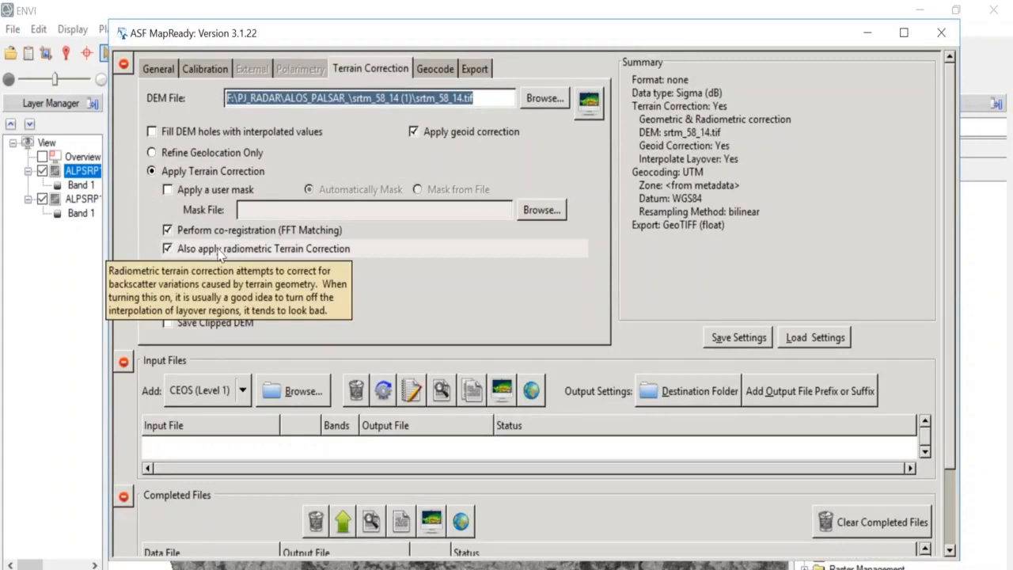
{"action": "left_click", "coordinate": [168, 249]}
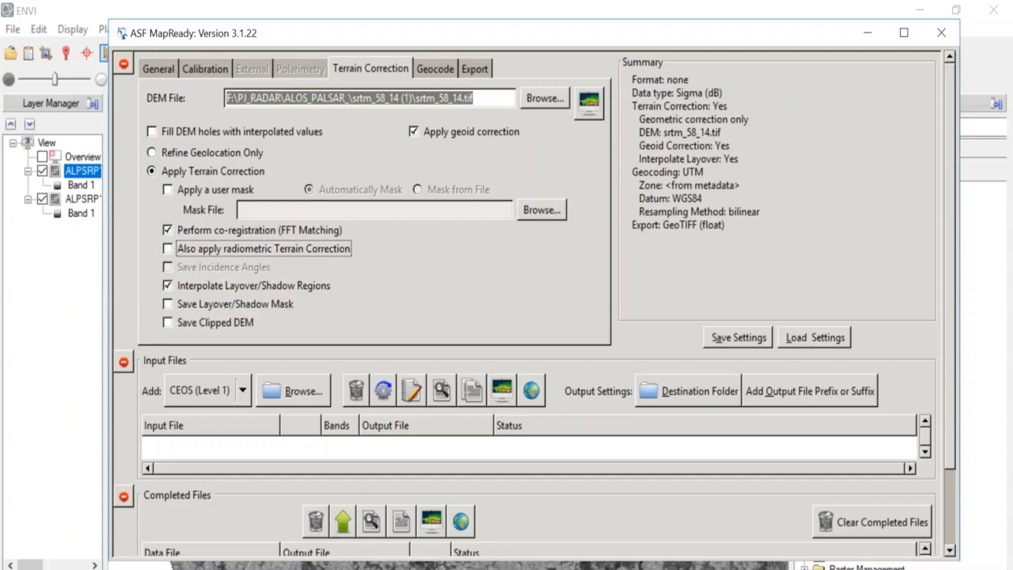
Step: Switch to FINAL_RESULT_DRAFT_PALING_TERAKHIR_EDIT.pdf, study Gambar 4.13 and 4.14 on radiometric topographic correction, and minimize the document
{"action": "mouse_move", "coordinate": [497, 563]}
{"action": "left_click", "coordinate": [621, 547]}
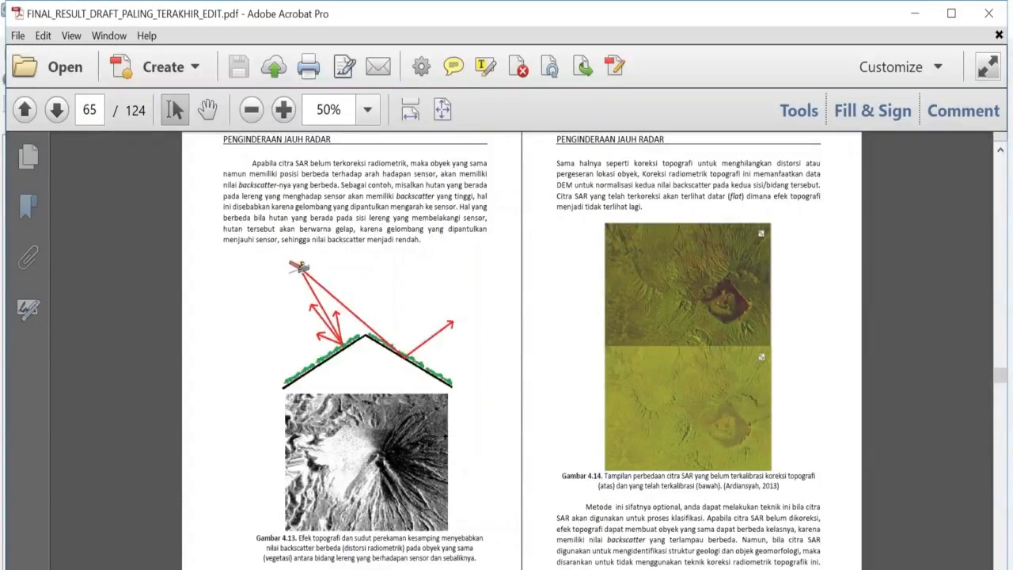
{"action": "scroll", "coordinate": [452, 321], "scroll_direction": "down", "scroll_amount": 1}
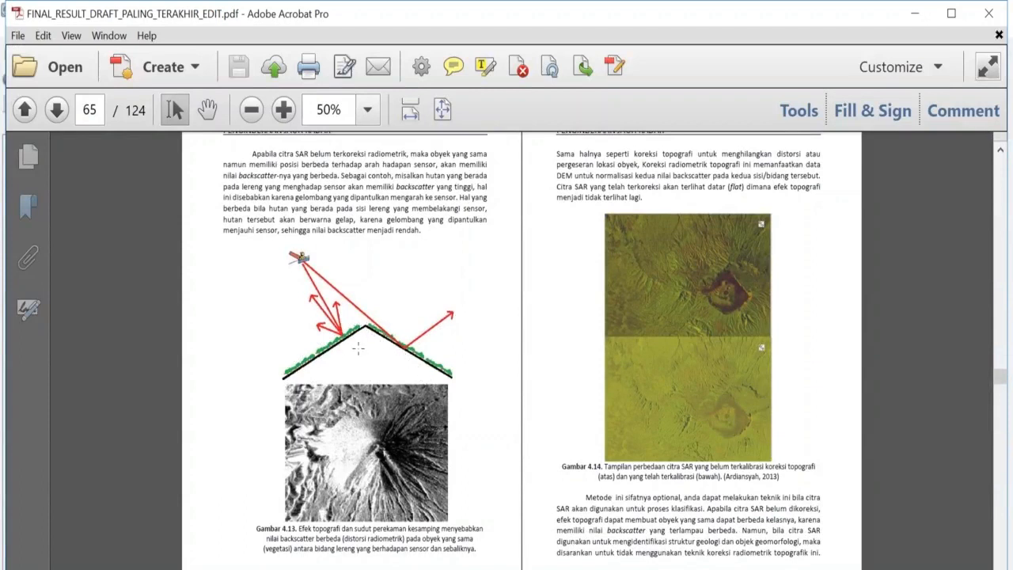
{"action": "scroll", "coordinate": [352, 350], "scroll_direction": "up", "scroll_amount": 1}
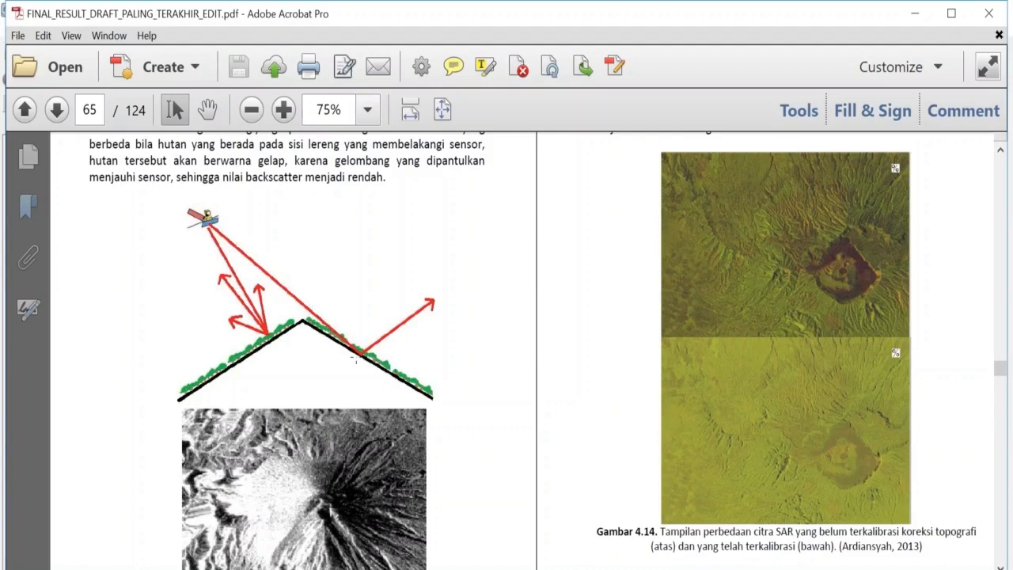
{"action": "scroll", "coordinate": [352, 358], "scroll_direction": "down", "scroll_amount": 1}
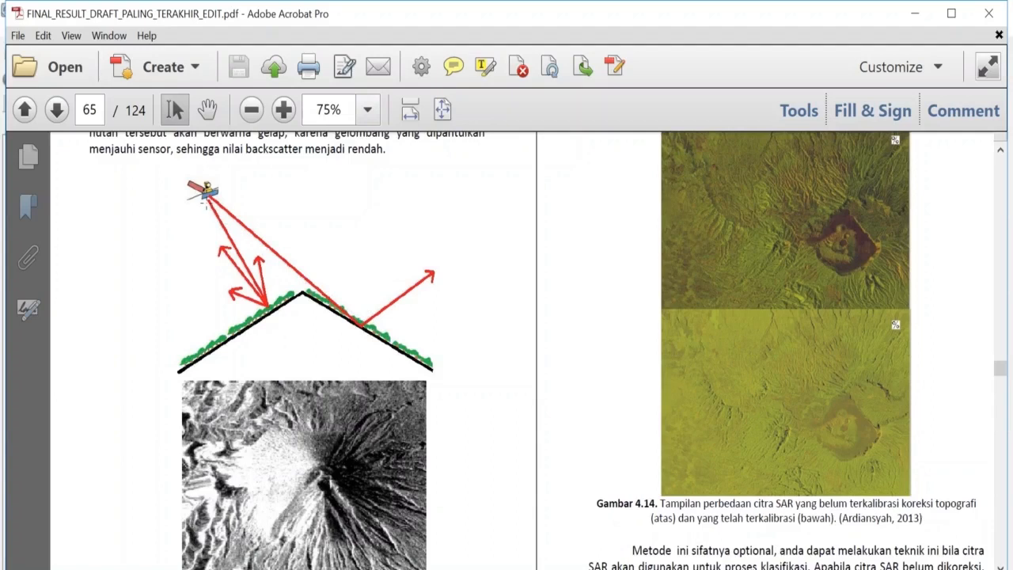
{"action": "scroll", "coordinate": [347, 348], "scroll_direction": "down", "scroll_amount": 1}
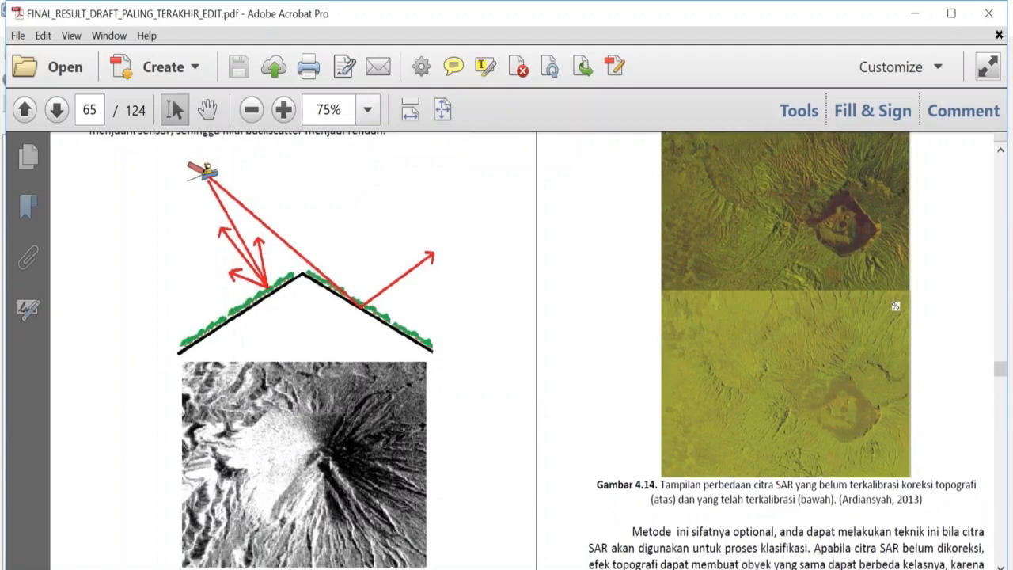
{"action": "scroll", "coordinate": [541, 349], "scroll_direction": "down", "scroll_amount": 1}
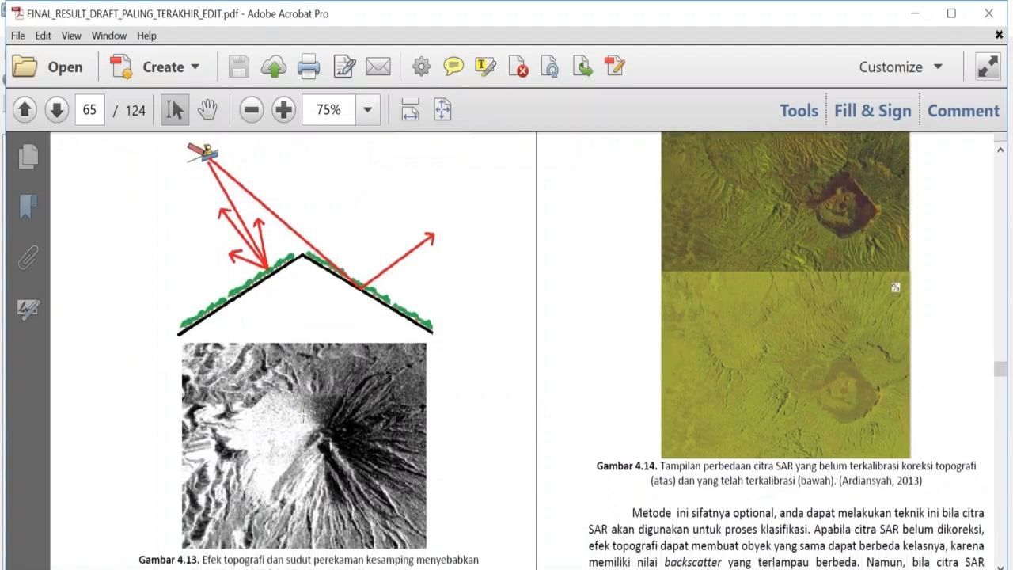
{"action": "scroll", "coordinate": [541, 349], "scroll_direction": "down", "scroll_amount": 1}
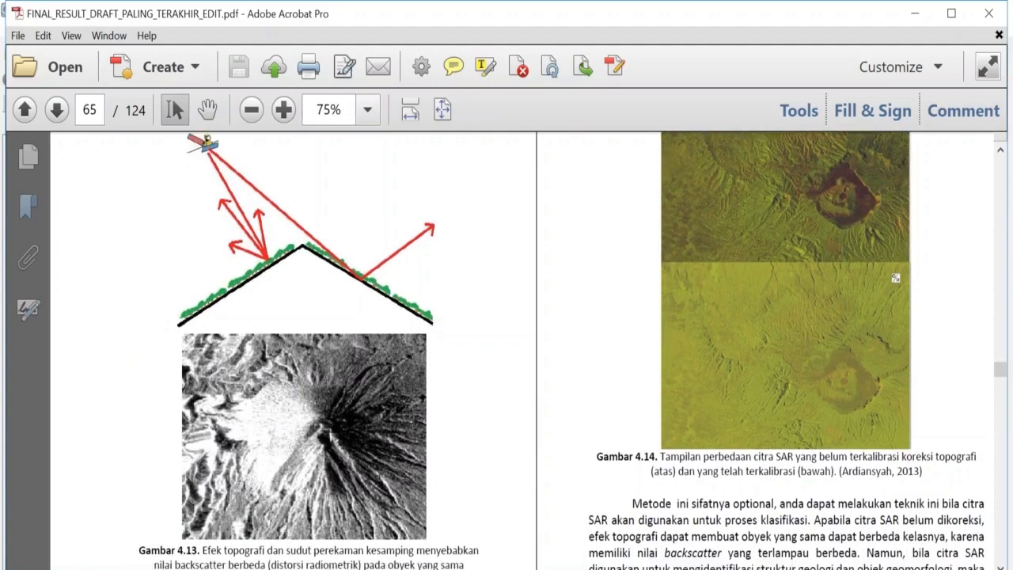
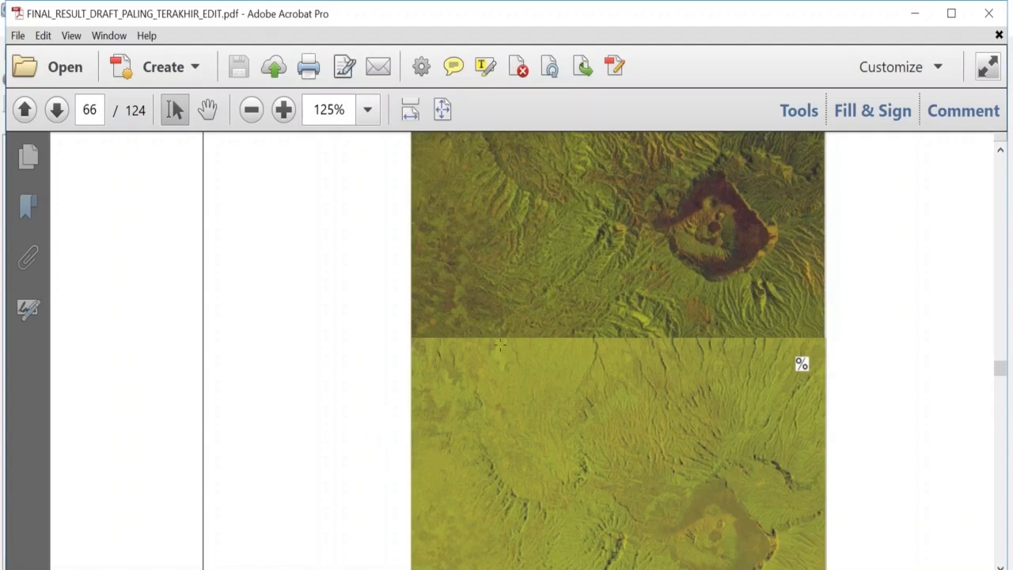
{"action": "scroll", "coordinate": [617, 348], "scroll_direction": "down", "scroll_amount": 3}
{"action": "scroll", "coordinate": [784, 27], "scroll_direction": "up", "scroll_amount": 1}
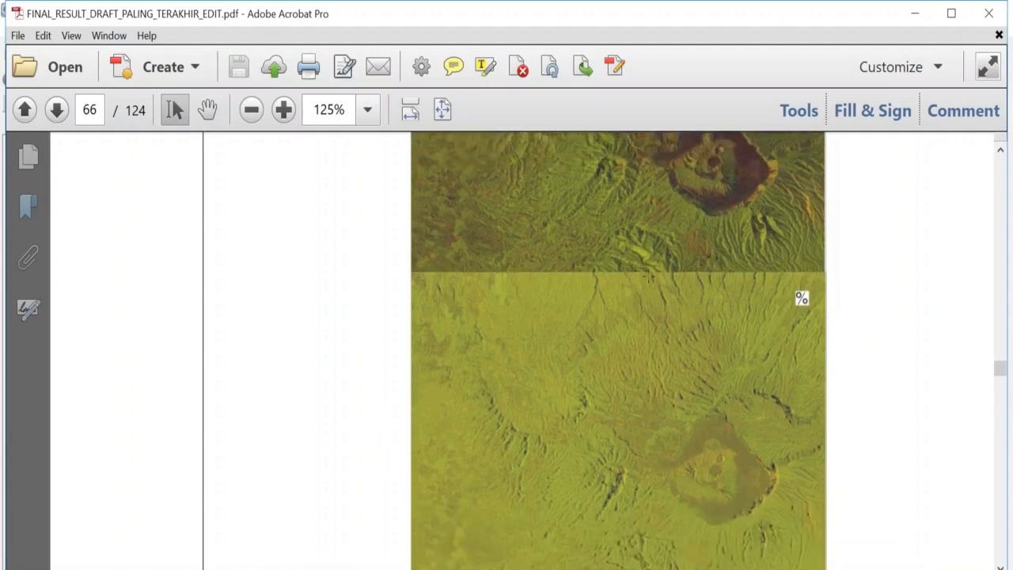
{"action": "left_click", "coordinate": [910, 13]}
Step: Bring the full SAR amplitude scene back into view in ENVI
{"action": "scroll", "coordinate": [428, 276], "scroll_direction": "down", "scroll_amount": 5}
{"action": "scroll", "coordinate": [420, 389], "scroll_direction": "up", "scroll_amount": 2}
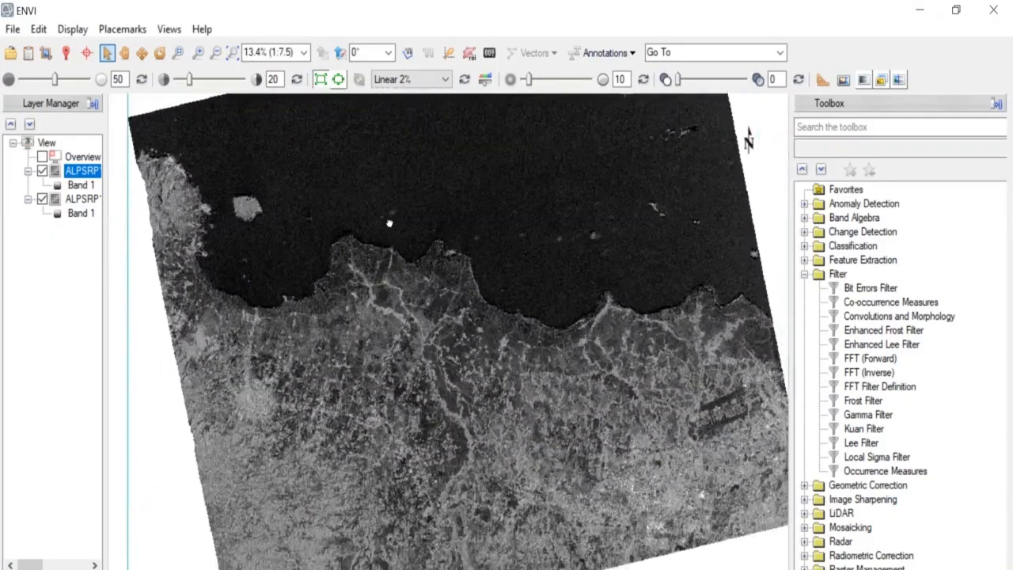
{"action": "scroll", "coordinate": [397, 259], "scroll_direction": "down", "scroll_amount": 1}
{"action": "scroll", "coordinate": [401, 255], "scroll_direction": "down", "scroll_amount": 1}
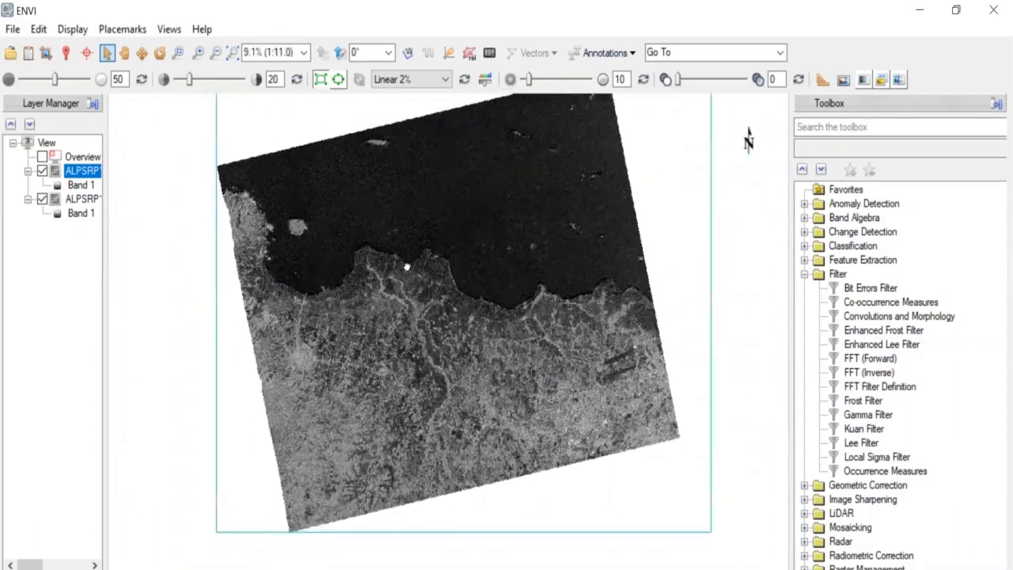
{"action": "scroll", "coordinate": [384, 286], "scroll_direction": "up", "scroll_amount": 1}
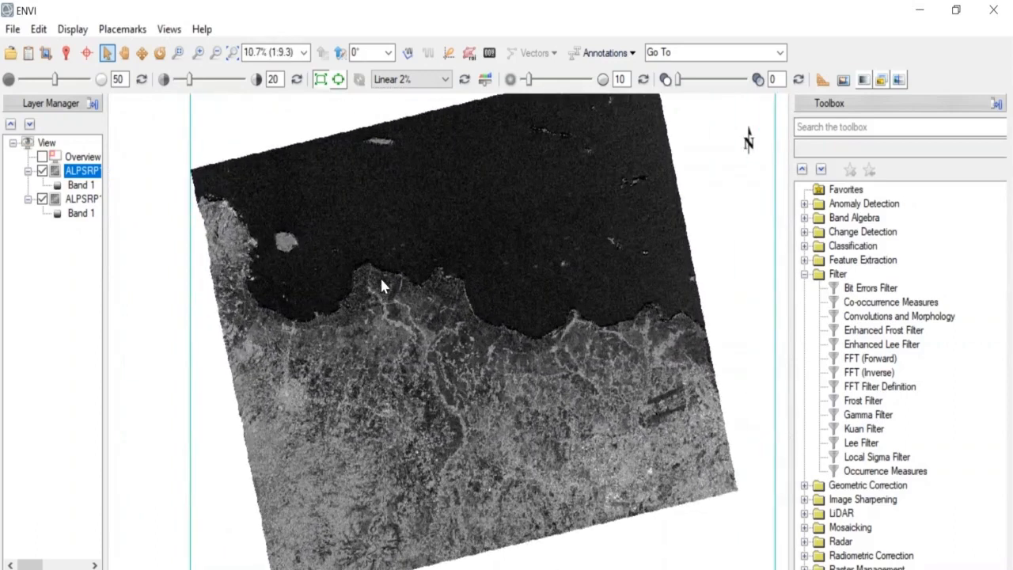
{"action": "left_click_drag", "start_coordinate": [381, 281], "coordinate": [369, 256]}
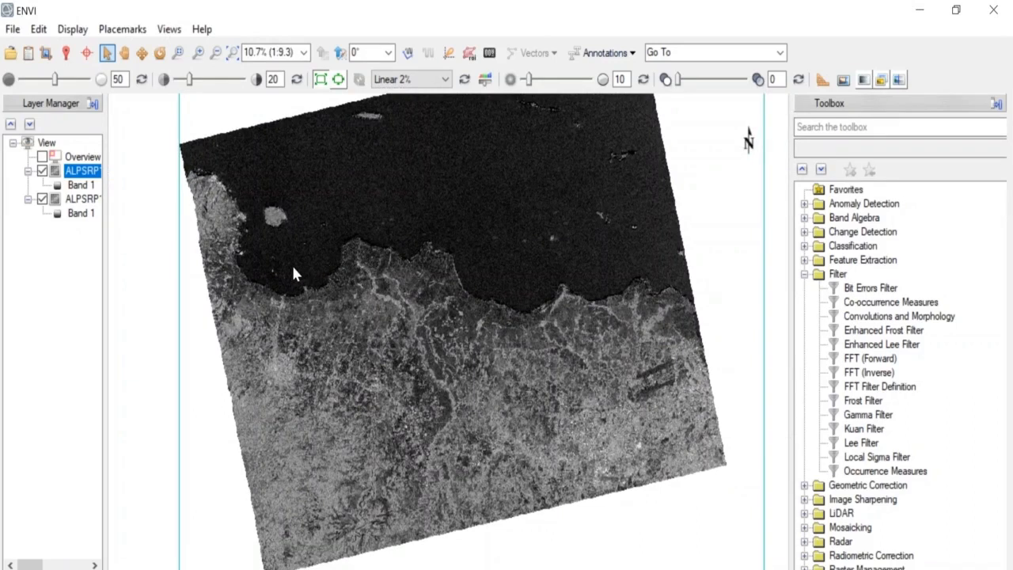
Step: Widen the Layer Manager to show more of the layer file names and recentre the scene beside it
{"action": "left_click_drag", "start_coordinate": [106, 146], "coordinate": [197, 150]}
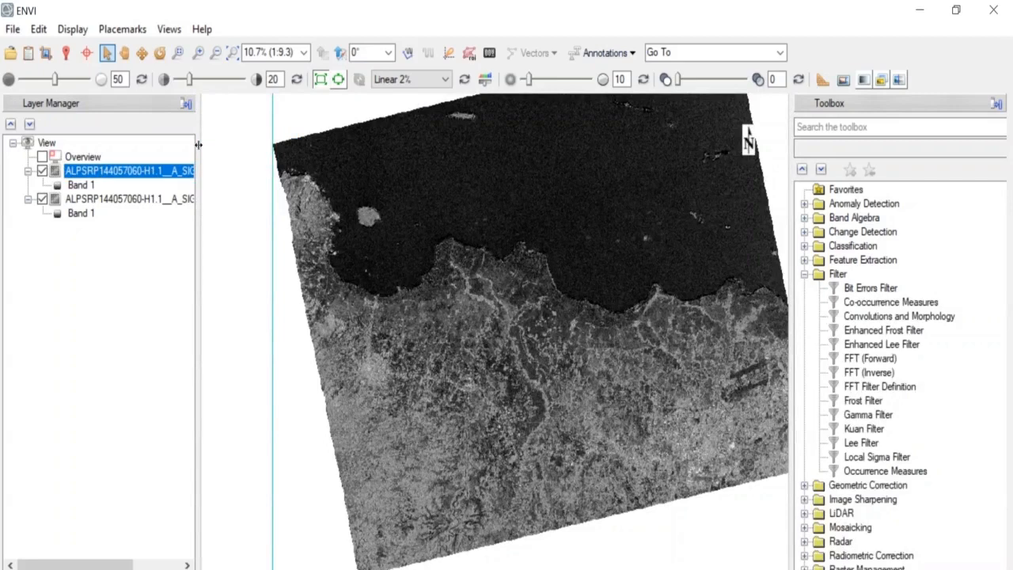
{"action": "left_click_drag", "start_coordinate": [197, 144], "coordinate": [225, 151]}
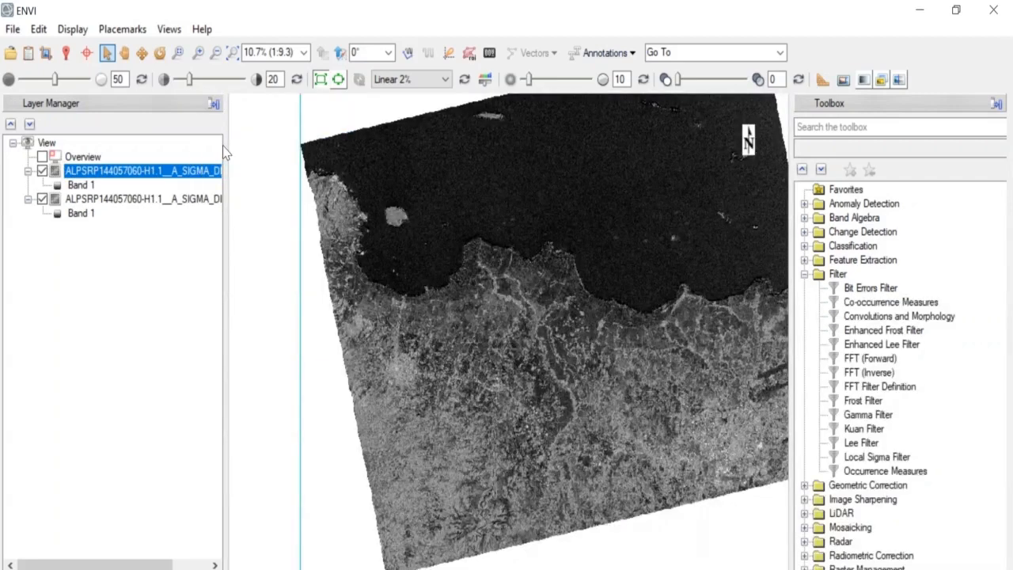
{"action": "left_click_drag", "start_coordinate": [488, 163], "coordinate": [425, 178]}
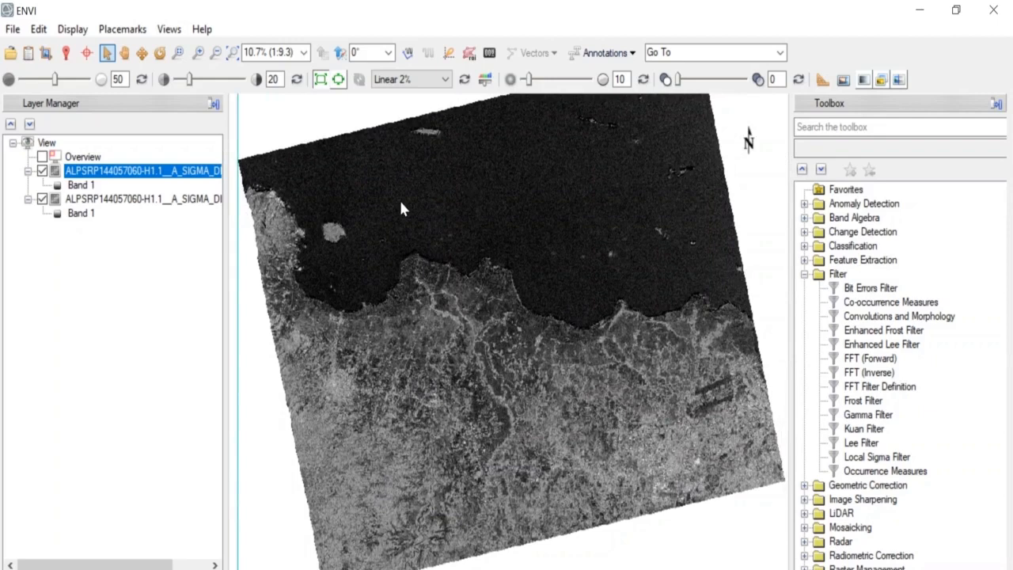
Step: Start Band Math with the expression B1/B2, adding it to the list of expressions and confirming it
{"action": "left_click_drag", "start_coordinate": [97, 564], "coordinate": [134, 564]}
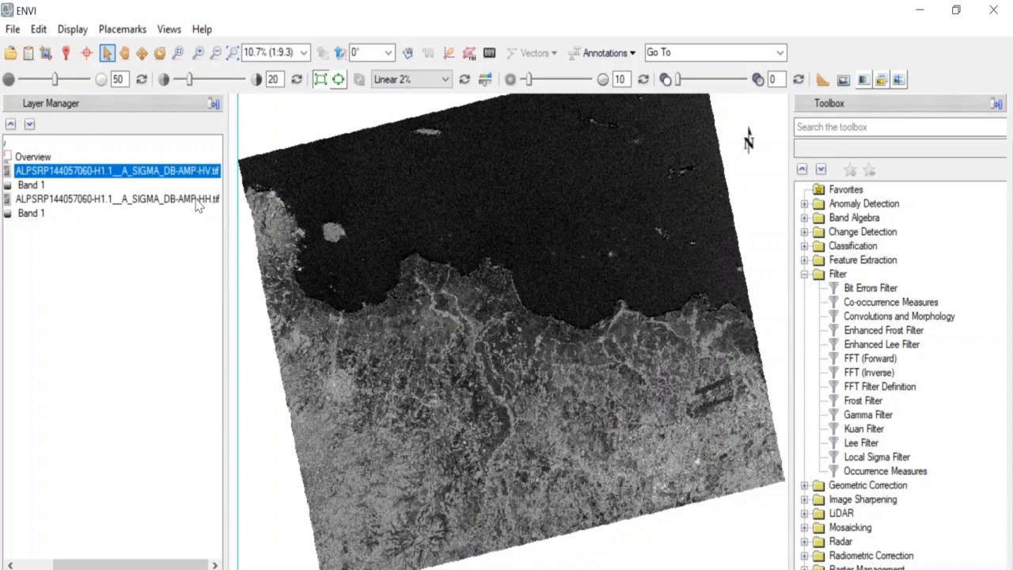
{"action": "mouse_move", "coordinate": [134, 565]}
{"action": "left_mouse_down"}
{"action": "mouse_move", "coordinate": [94, 566]}
{"action": "mouse_move", "coordinate": [140, 565]}
{"action": "left_mouse_up"}
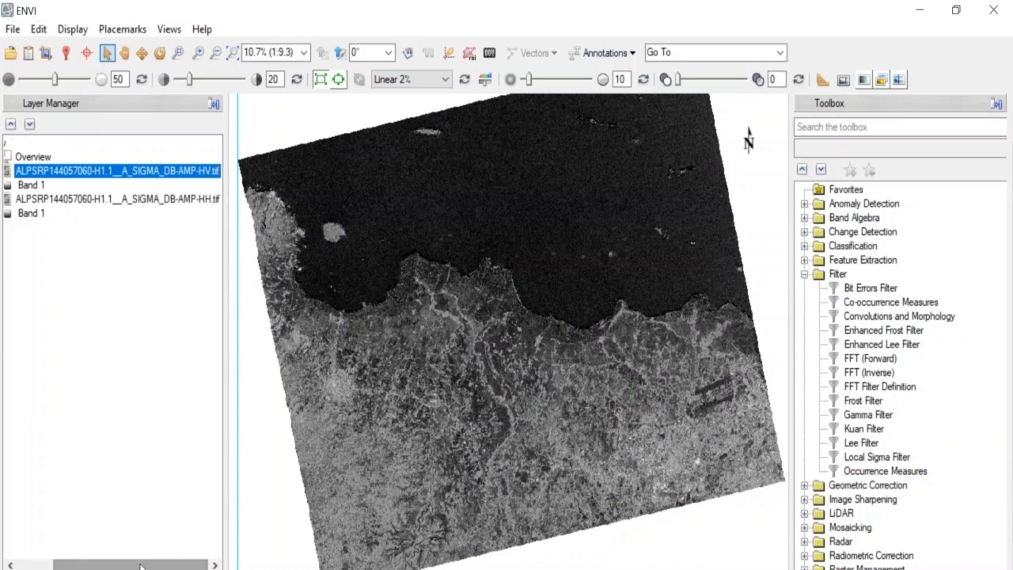
{"action": "left_click", "coordinate": [804, 274]}
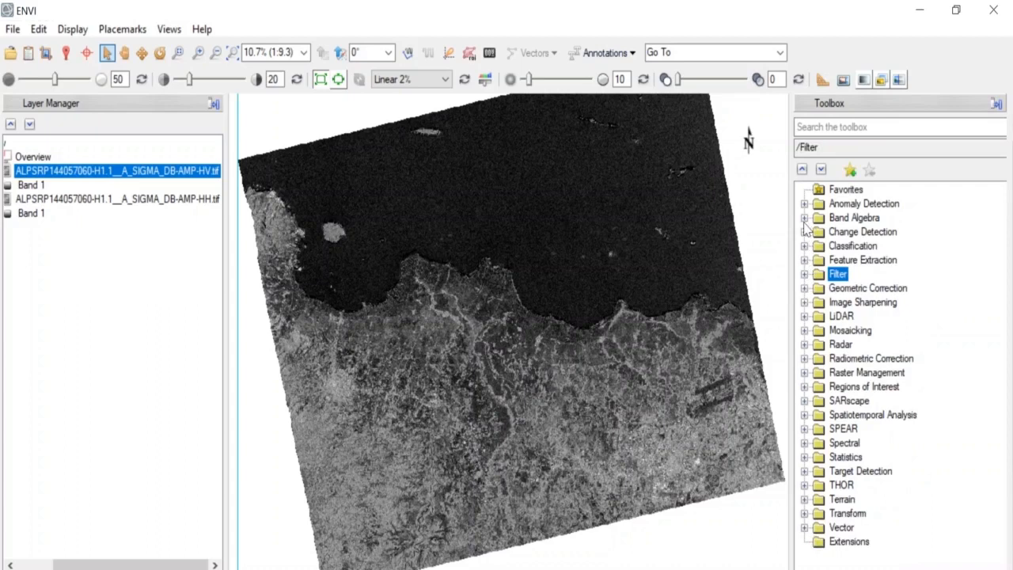
{"action": "left_click", "coordinate": [804, 221]}
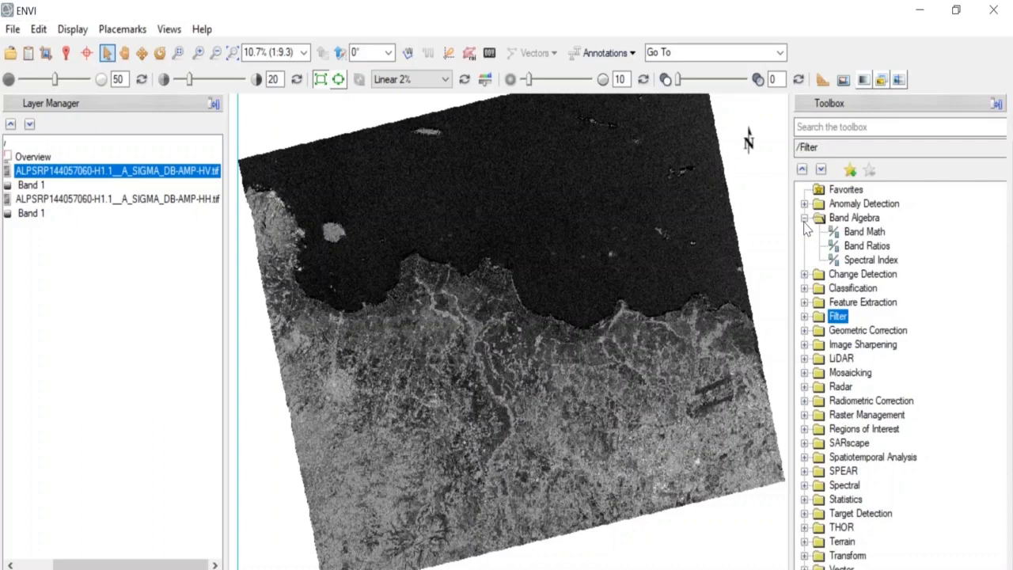
{"action": "double_click", "coordinate": [863, 233]}
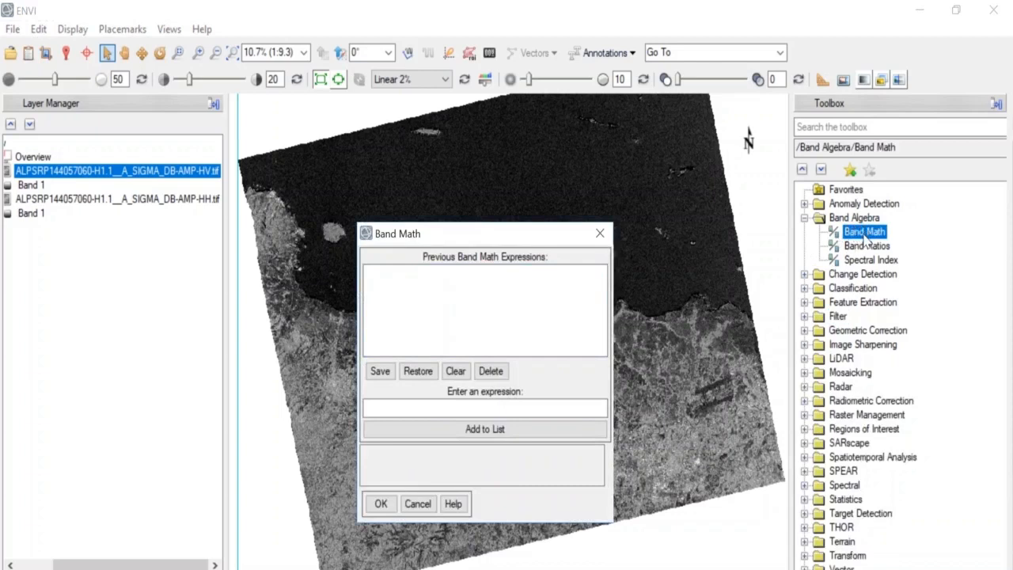
{"action": "left_click", "coordinate": [474, 408]}
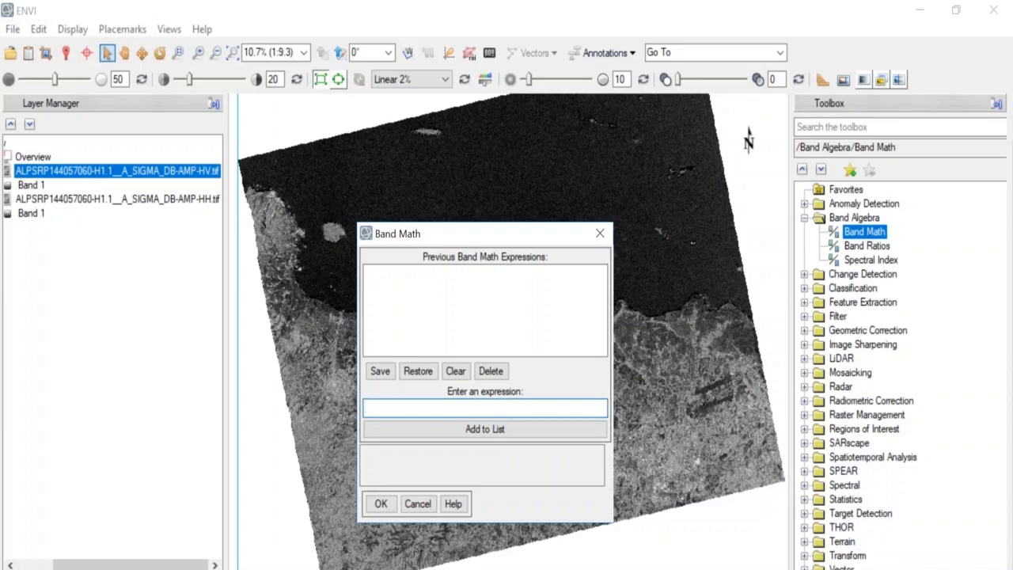
{"action": "type", "text": "B1/B2"}
{"action": "left_click", "coordinate": [403, 427]}
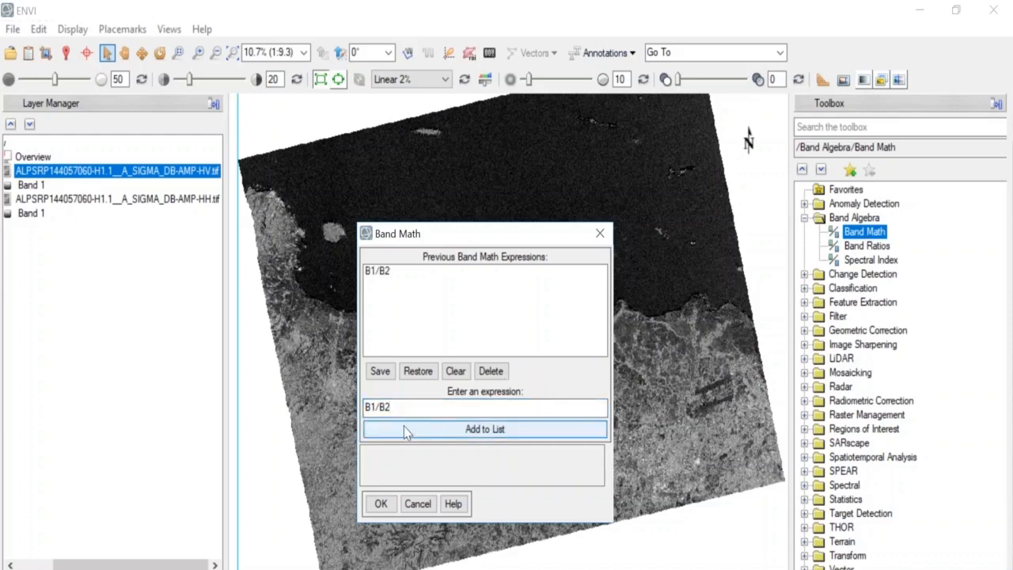
{"action": "left_click", "coordinate": [373, 272]}
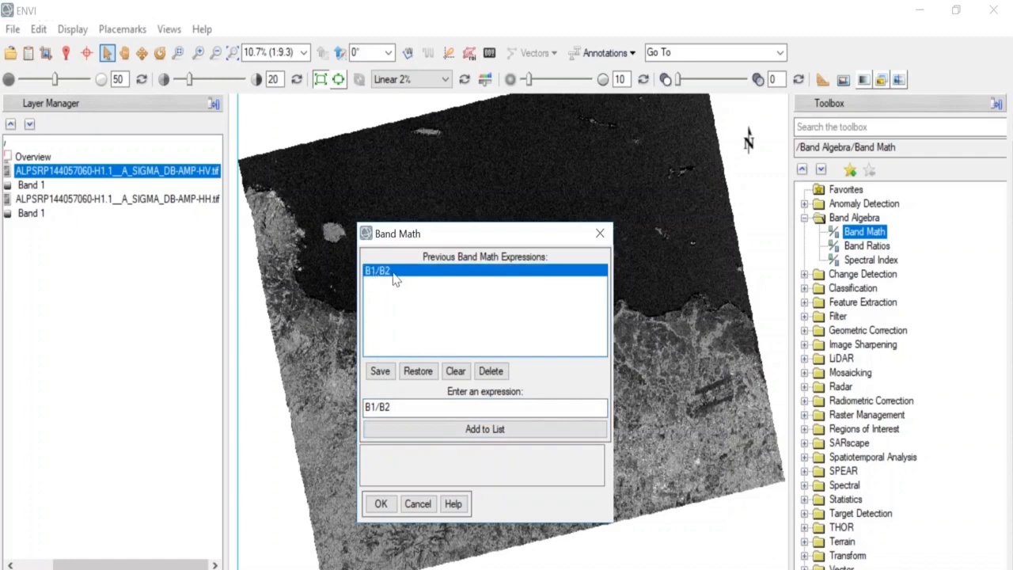
{"action": "left_click", "coordinate": [381, 504]}
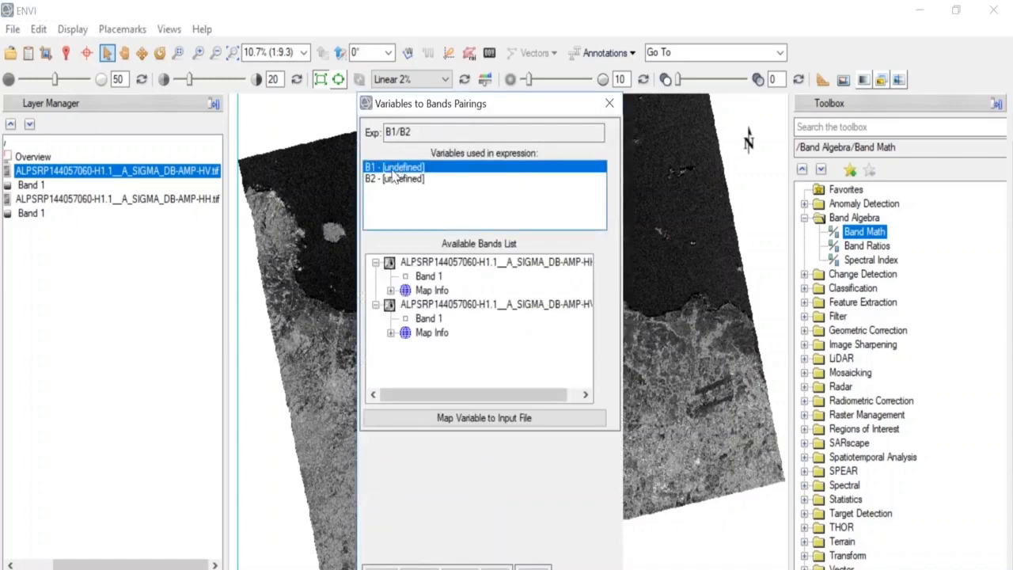
Step: Pair B1 with Band 1 of the AMP-HH file and B2 with Band 1 of the AMP-HV file
{"action": "left_click", "coordinate": [433, 280]}
{"action": "left_click_drag", "start_coordinate": [455, 398], "coordinate": [466, 399]}
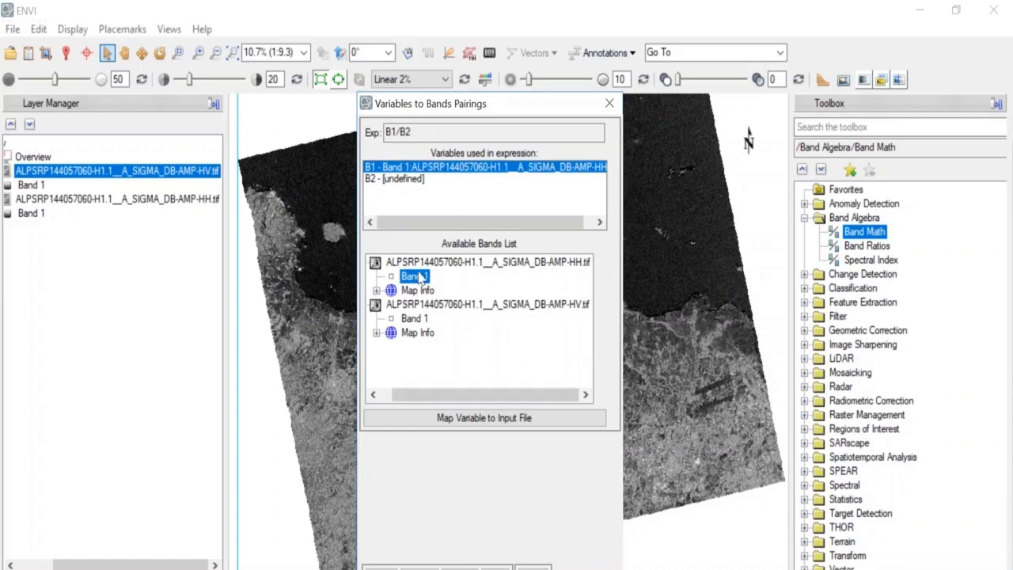
{"action": "left_click", "coordinate": [398, 179]}
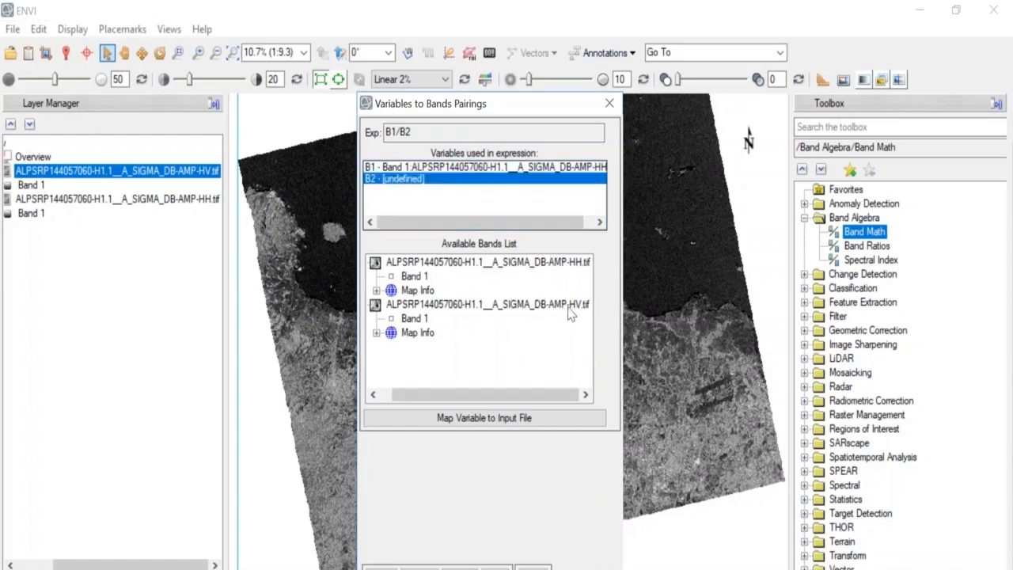
{"action": "left_click", "coordinate": [423, 320]}
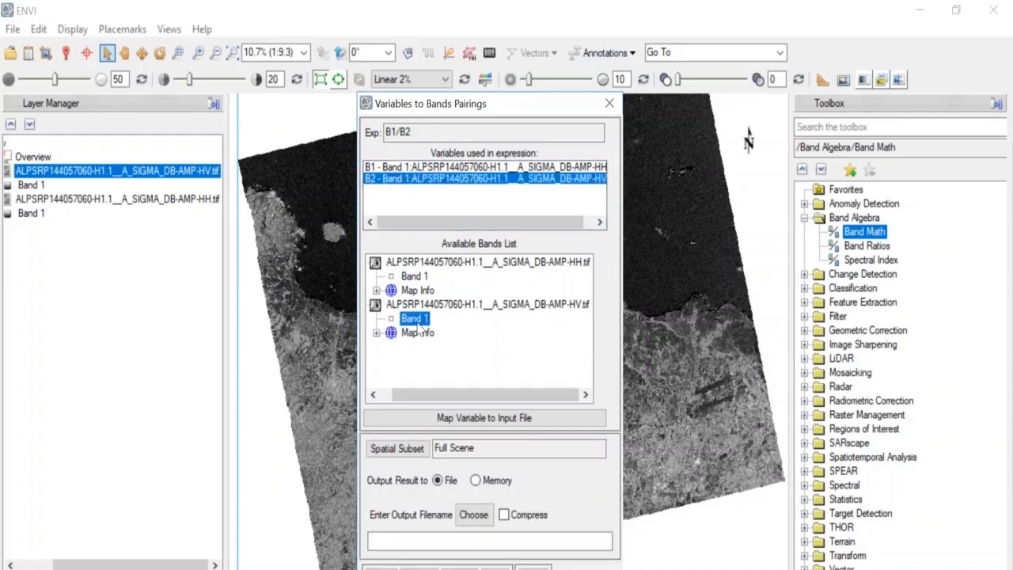
Step: Set the ratio's output file to HH_HV in F:\PJ_RADAR\ALOS_PALSAR_ and run the band calculation
{"action": "left_click", "coordinate": [474, 515]}
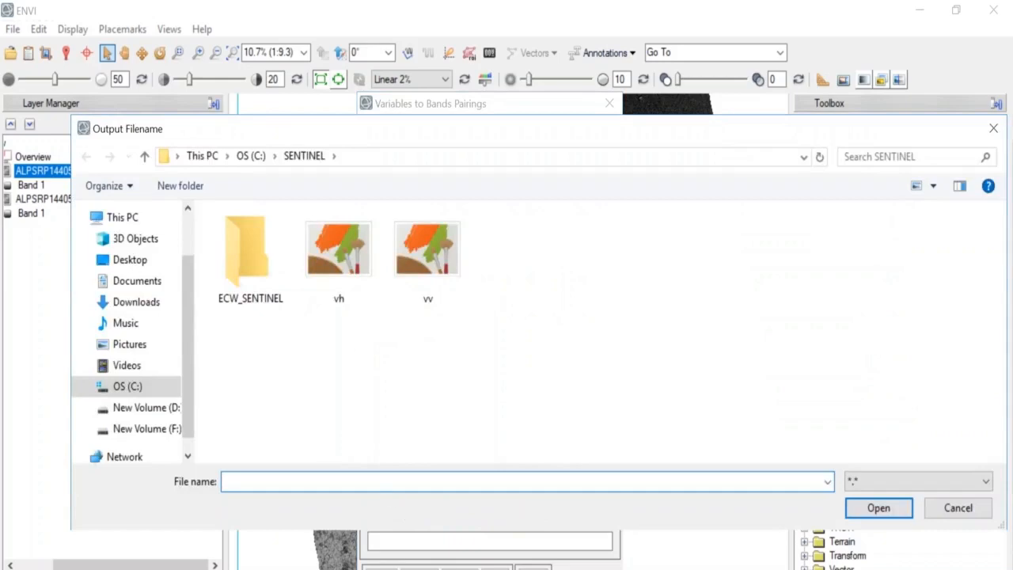
{"action": "left_click", "coordinate": [170, 431]}
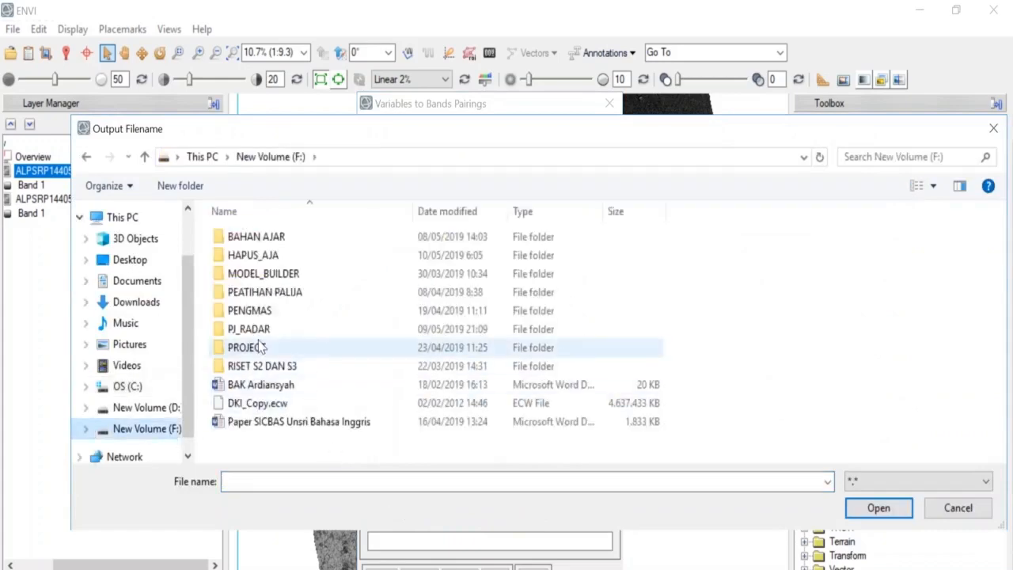
{"action": "double_click", "coordinate": [255, 328]}
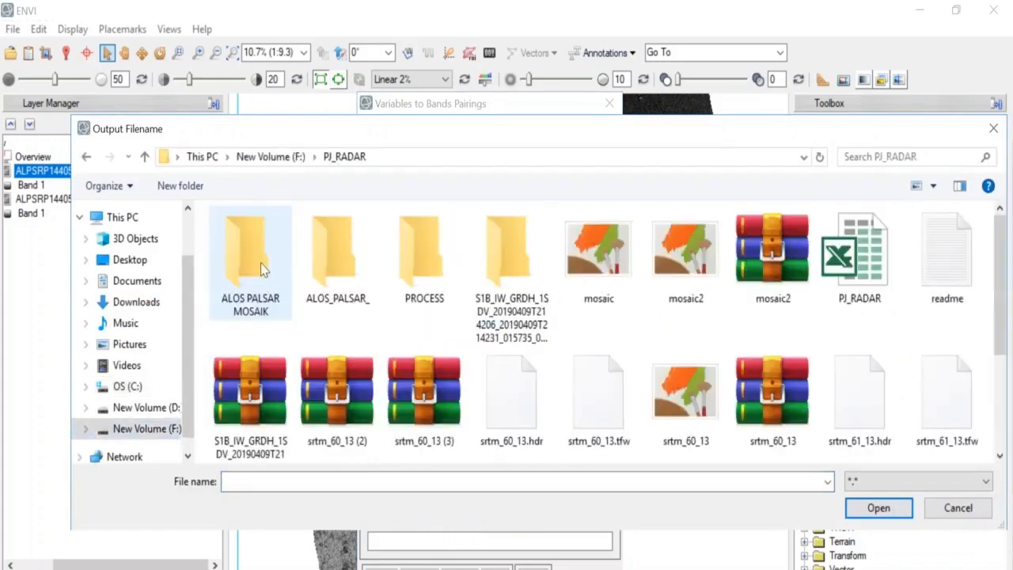
{"action": "double_click", "coordinate": [325, 248]}
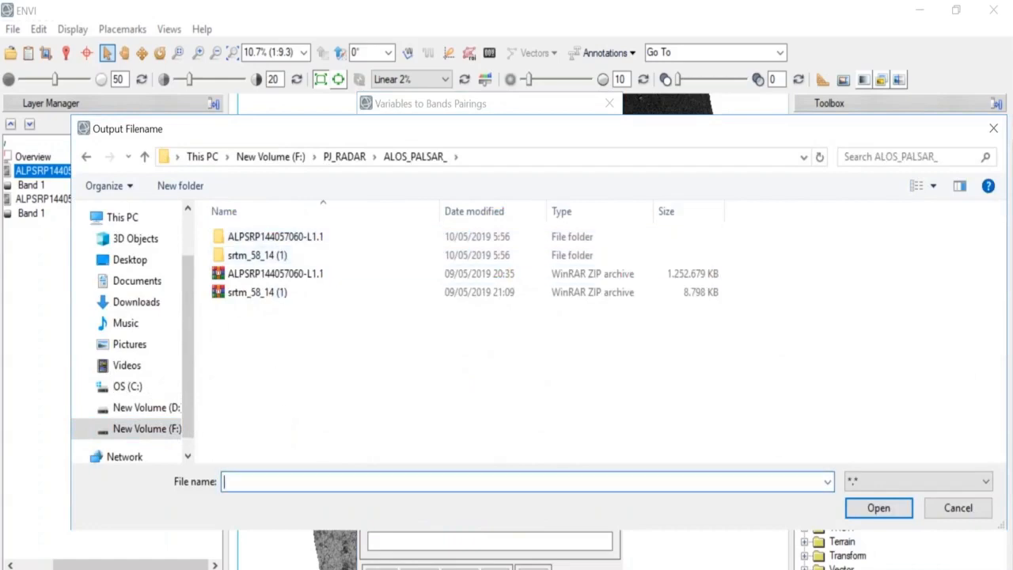
{"action": "type", "text": "HH"}
{"action": "key", "text": "Return"}
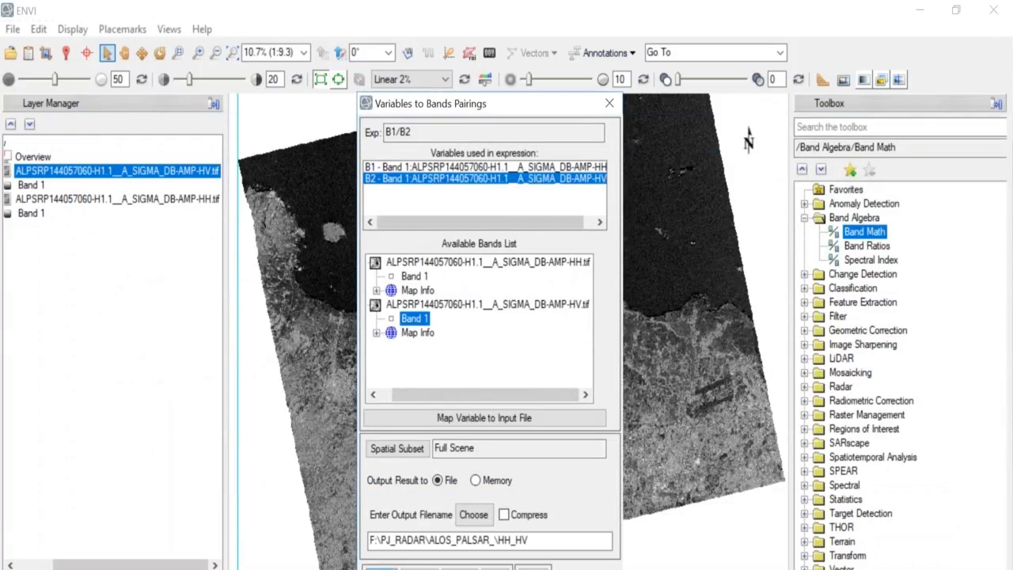
{"action": "left_click", "coordinate": [381, 568]}
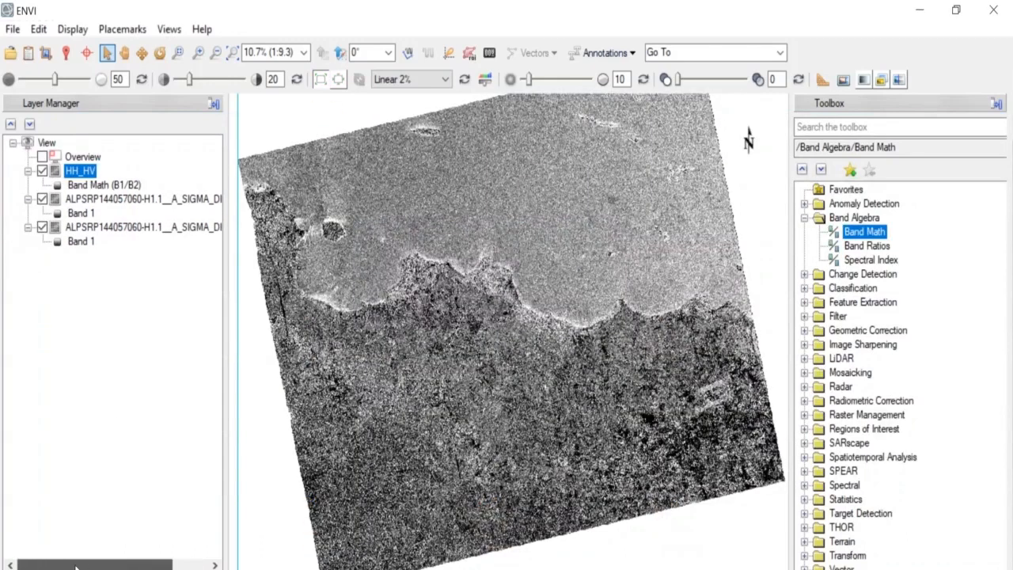
Step: Hide the HH_HV ratio layer to compare it with the amplitude image beneath, and show it again
{"action": "left_click", "coordinate": [42, 171]}
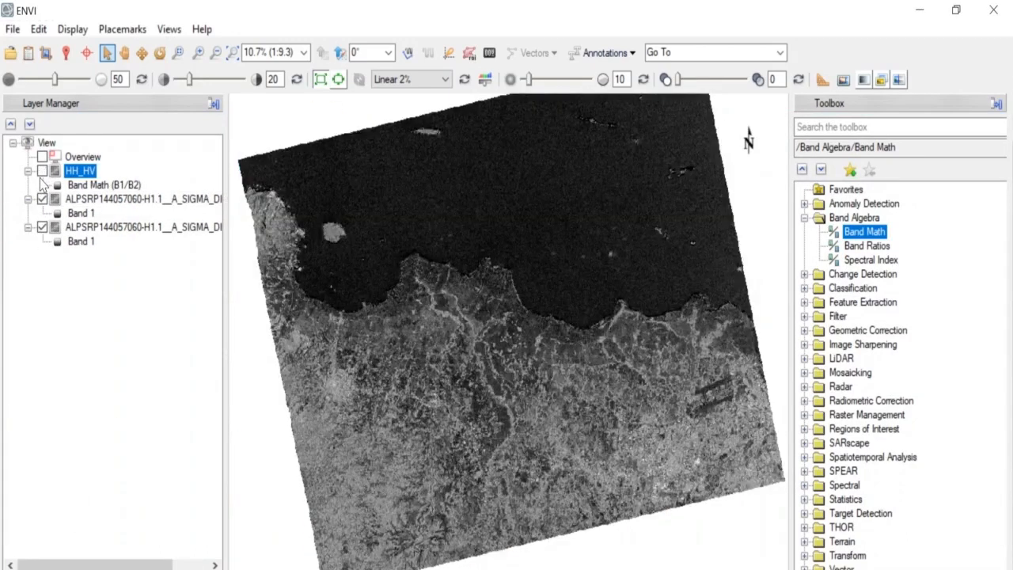
{"action": "left_click", "coordinate": [42, 171]}
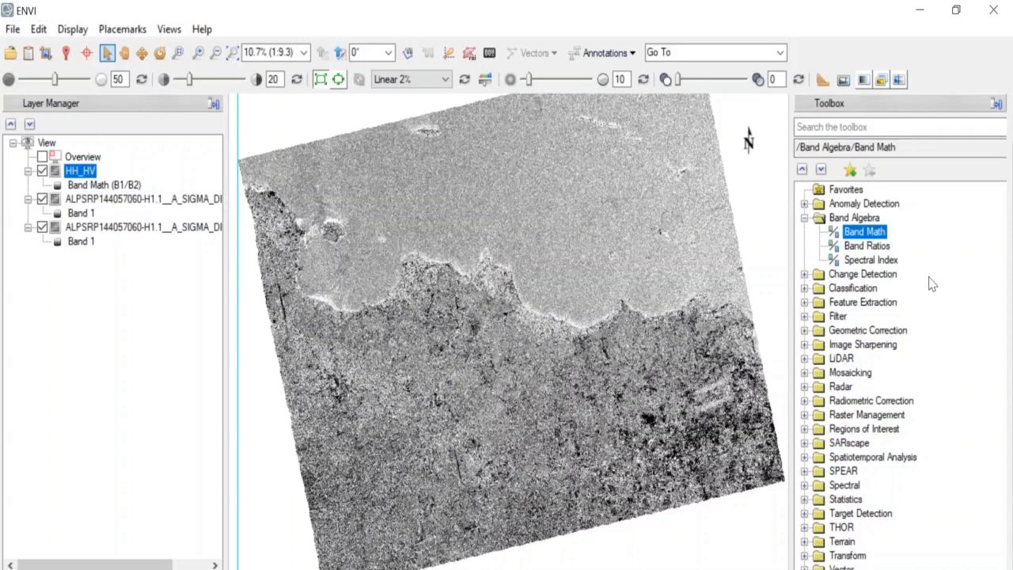
{"action": "scroll", "coordinate": [931, 285], "scroll_direction": "down", "scroll_amount": 1}
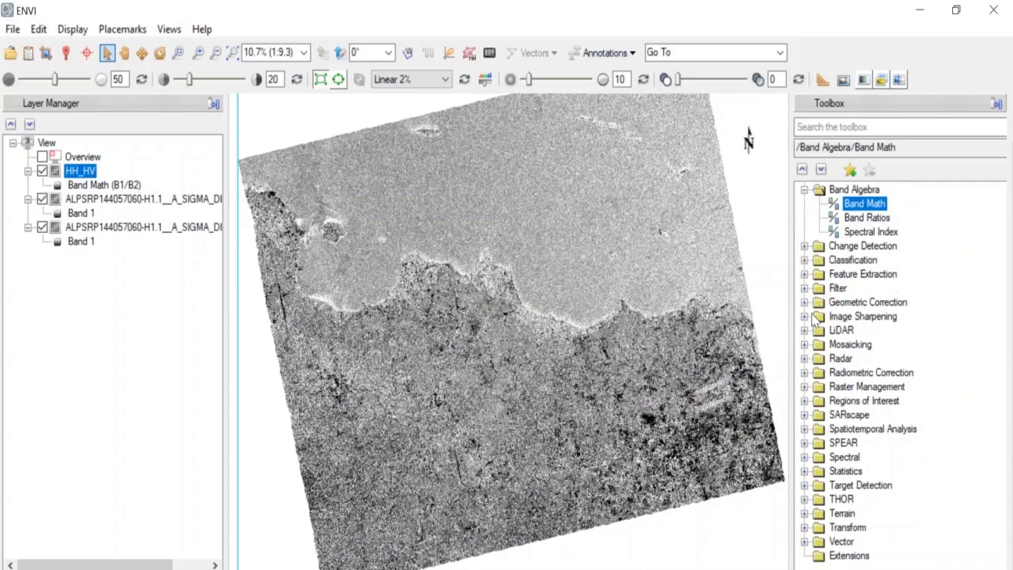
{"action": "scroll", "coordinate": [819, 302], "scroll_direction": "up", "scroll_amount": 1}
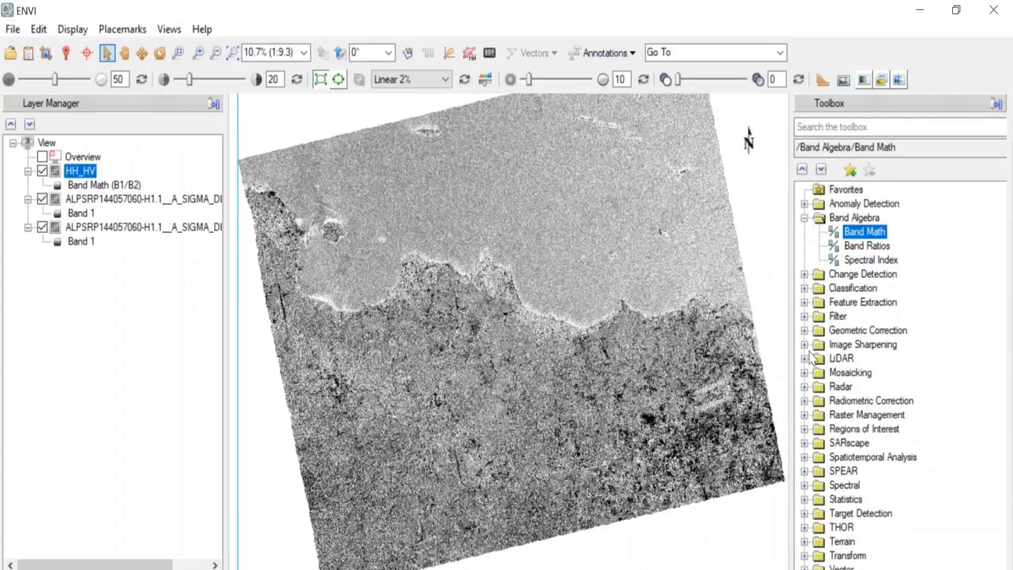
Step: Start Layer Stacking and import HH_HV together with the AMP-HH and AMP-HV files as inputs
{"action": "left_click", "coordinate": [804, 414]}
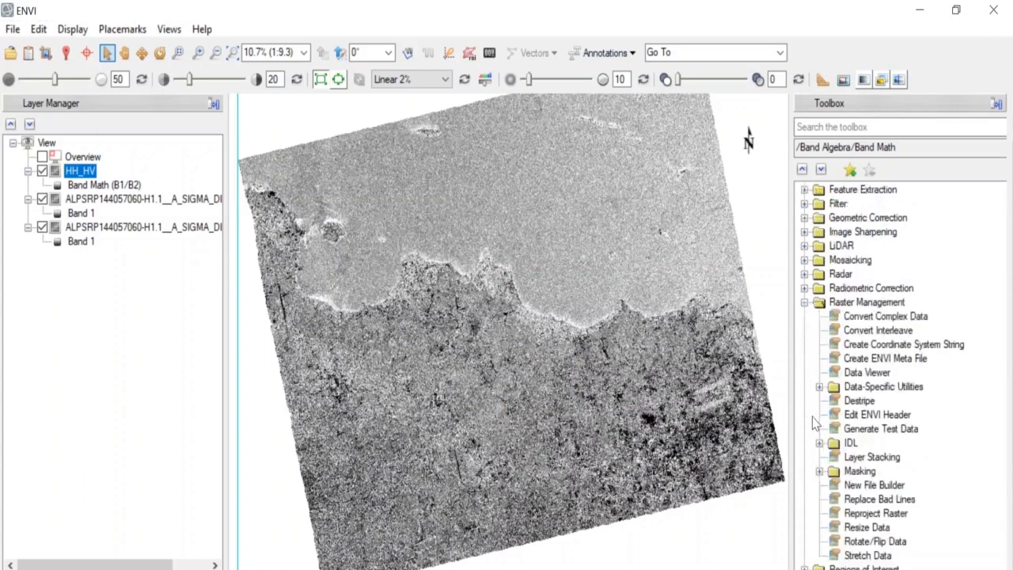
{"action": "scroll", "coordinate": [883, 380], "scroll_direction": "down", "scroll_amount": 2}
{"action": "double_click", "coordinate": [878, 374]}
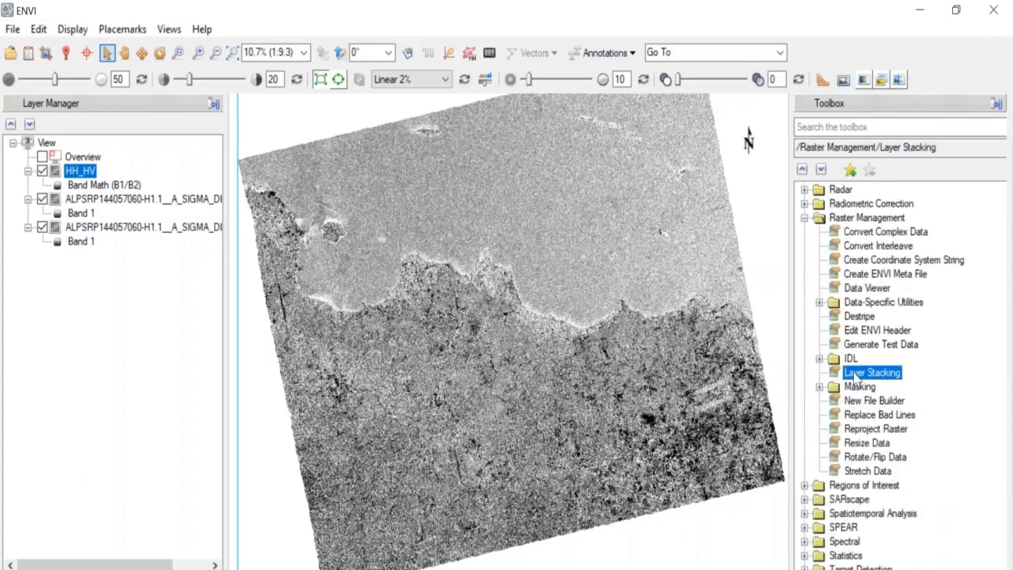
{"action": "left_click_drag", "start_coordinate": [430, 109], "coordinate": [569, 119]}
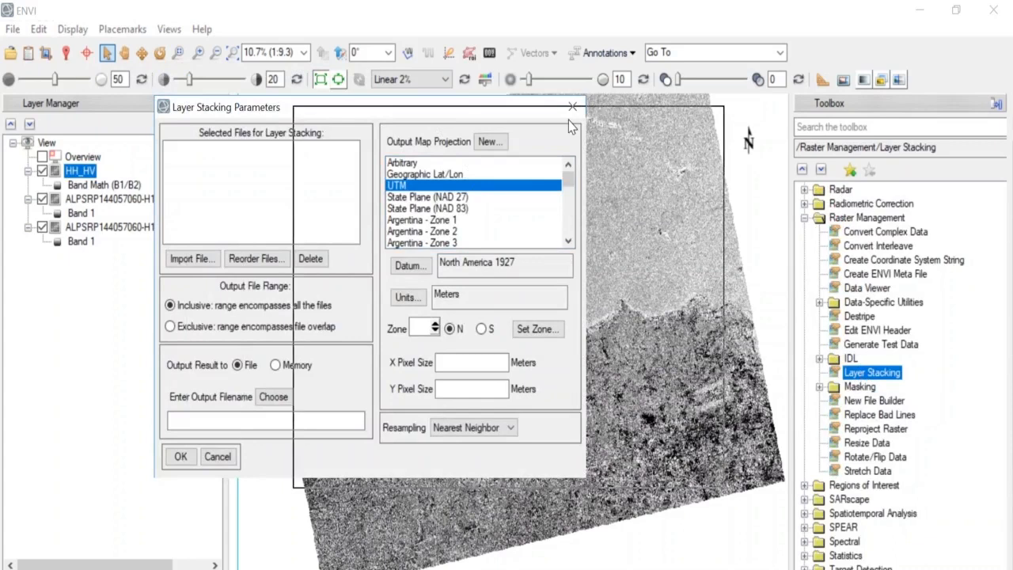
{"action": "left_click", "coordinate": [334, 270]}
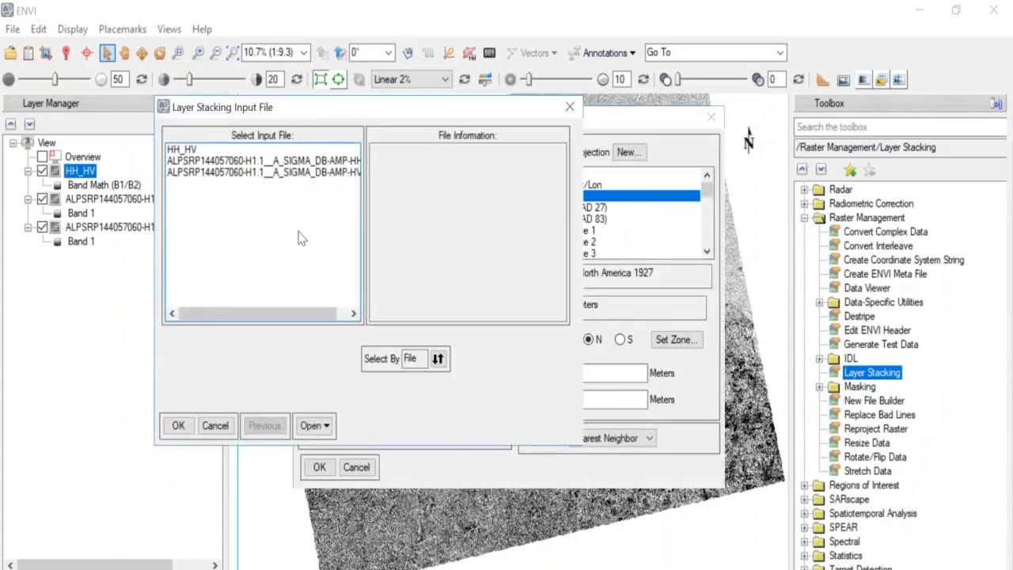
{"action": "left_click", "coordinate": [231, 174]}
{"action": "left_click", "coordinate": [222, 150], "text": "shift"}
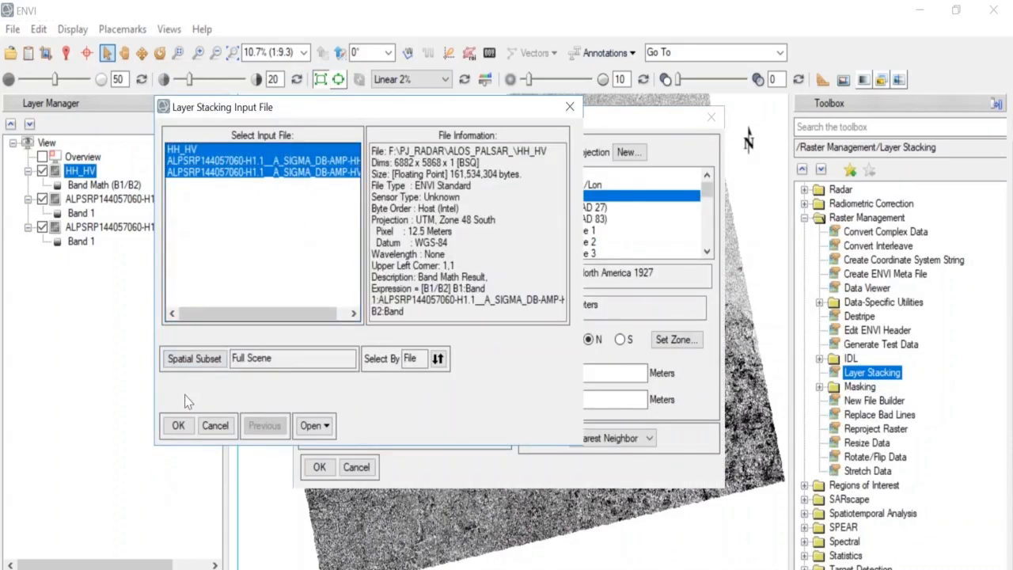
{"action": "left_click", "coordinate": [178, 425]}
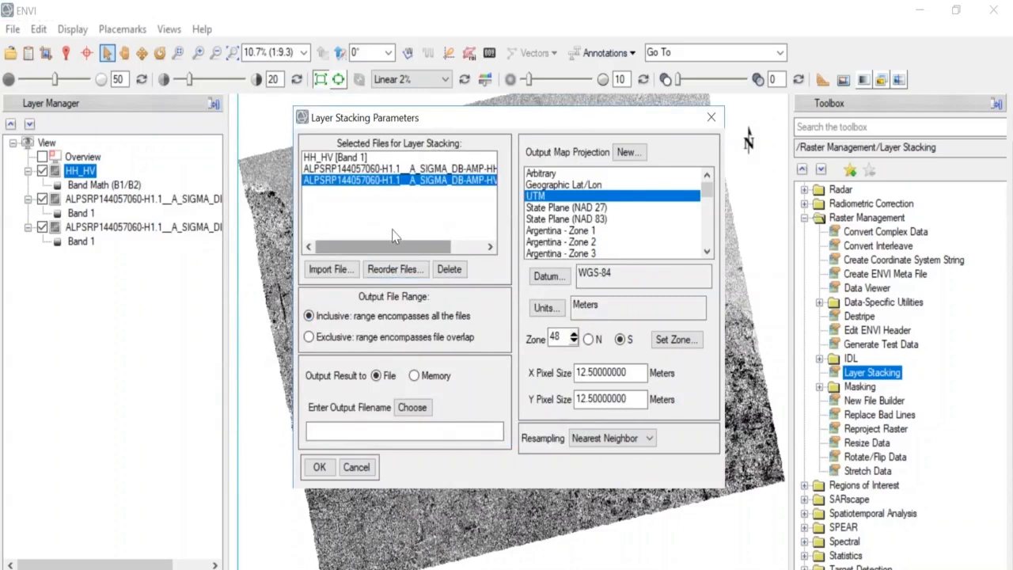
Step: Reorder the files for stacking to AMP-HH first, AMP-HV second and HH_HV third
{"action": "left_click", "coordinate": [394, 270]}
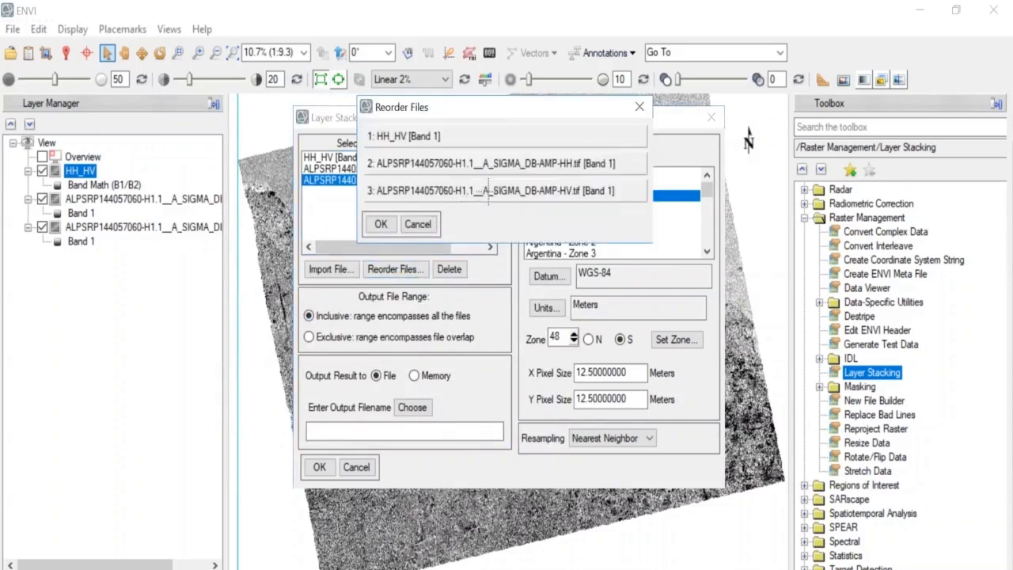
{"action": "left_click_drag", "start_coordinate": [493, 163], "coordinate": [487, 137]}
{"action": "left_click_drag", "start_coordinate": [529, 199], "coordinate": [537, 163]}
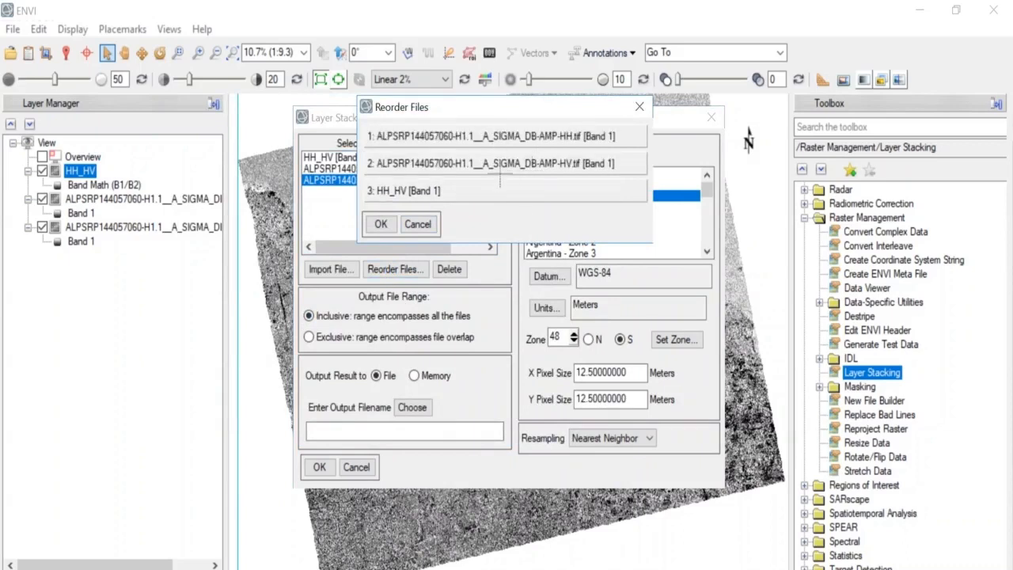
{"action": "left_click", "coordinate": [381, 225]}
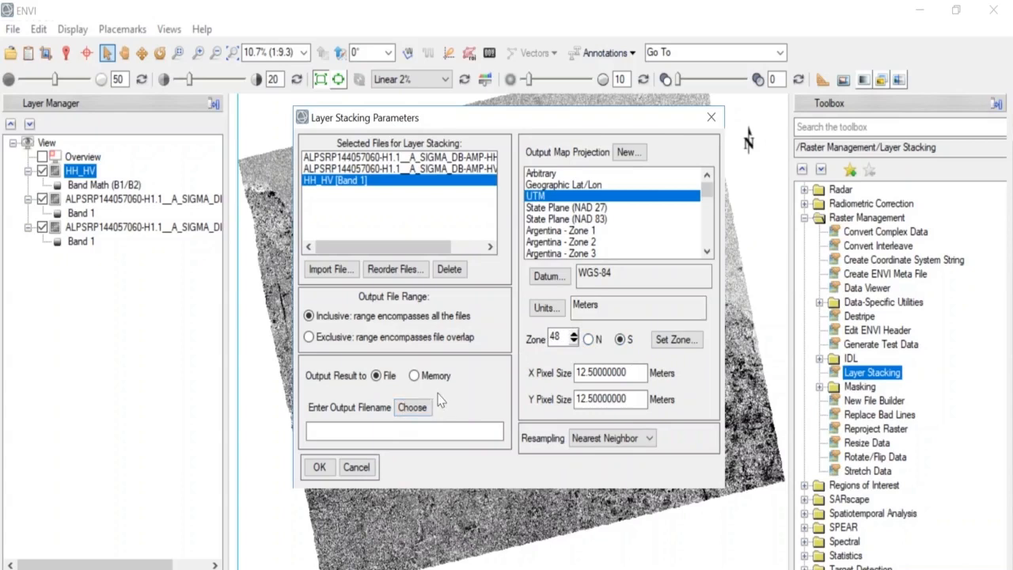
Step: Set the stack's output file to RGB_ALOS_PALSAR in F:\PJ_RADAR\ALOS_PALSAR_ and run the layer stacking
{"action": "left_click", "coordinate": [412, 407]}
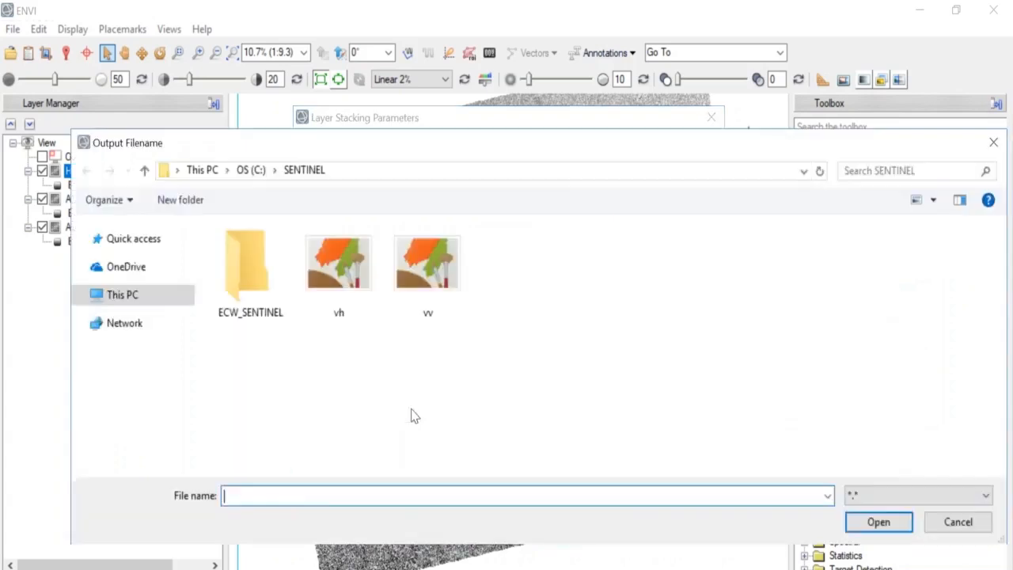
{"action": "scroll", "coordinate": [168, 437], "scroll_direction": "down", "scroll_amount": 1}
{"action": "left_click", "coordinate": [145, 414]}
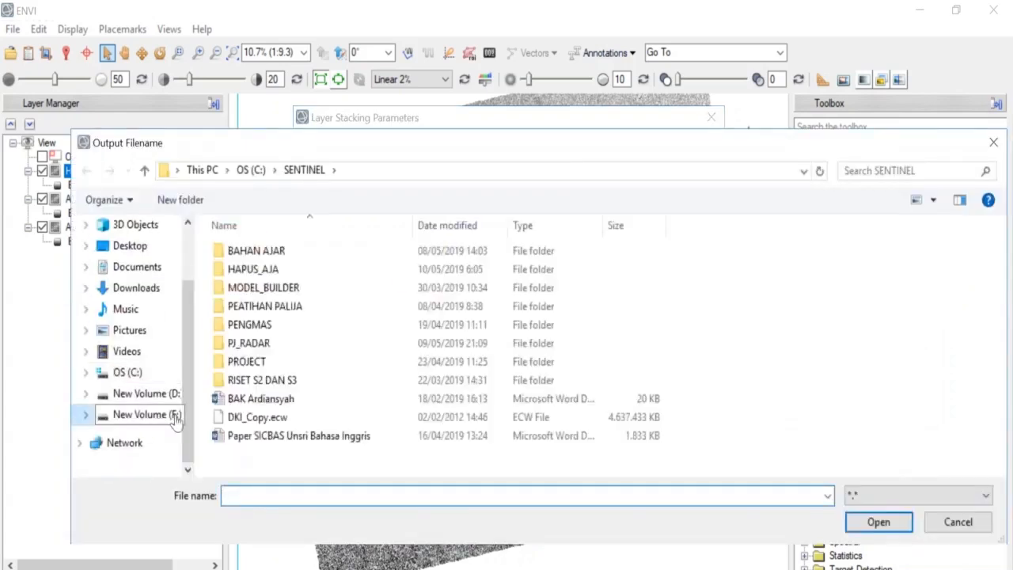
{"action": "double_click", "coordinate": [289, 348]}
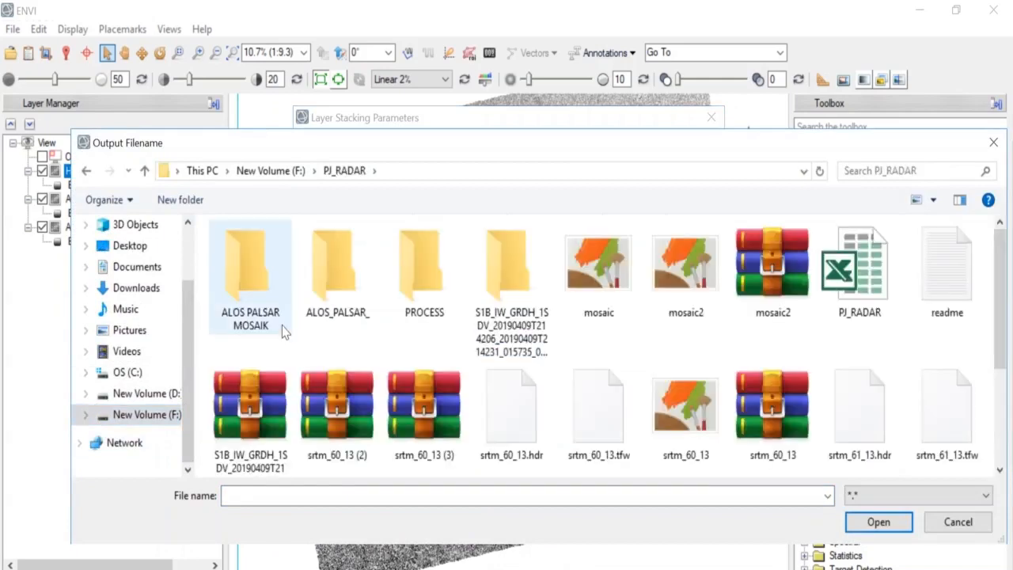
{"action": "double_click", "coordinate": [335, 265]}
{"action": "left_click", "coordinate": [277, 495]}
{"action": "type", "text": "RGB_A"}
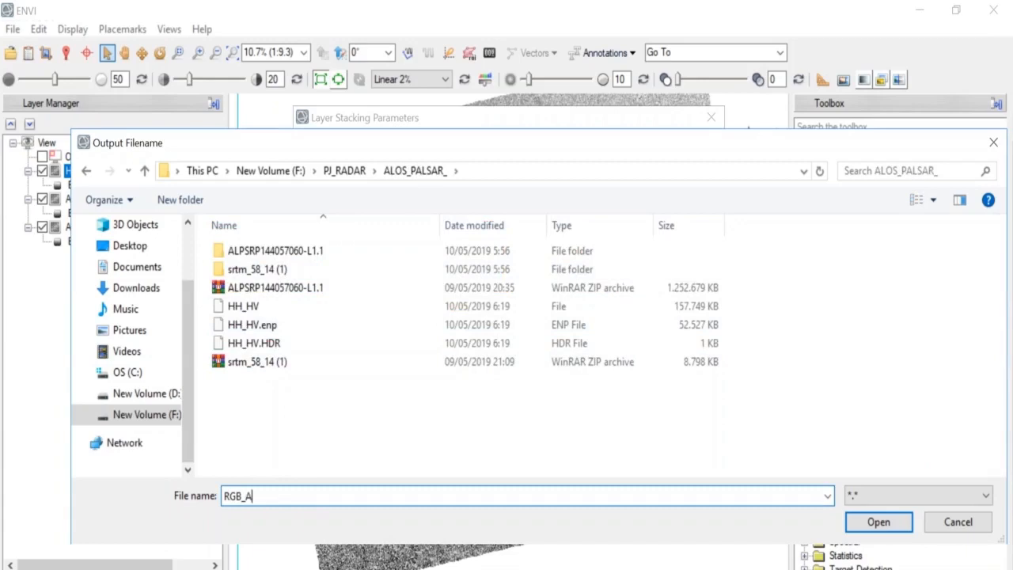
{"action": "type", "text": "LOS_PALSAR"}
{"action": "key", "text": "Return"}
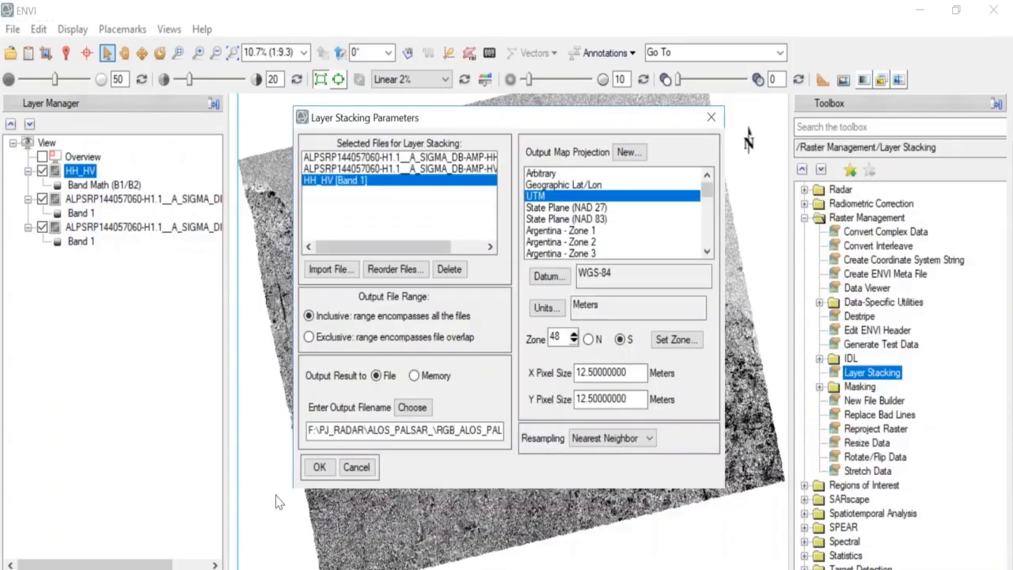
{"action": "left_click", "coordinate": [318, 467]}
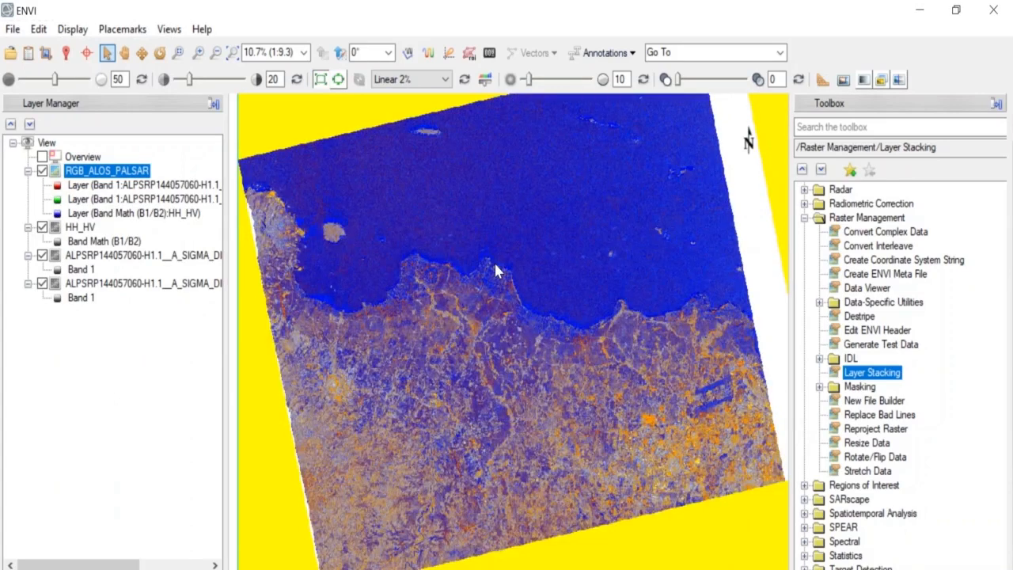
Step: Hide the HH_HV ratio layer and both single-band amplitude layers, keeping only the RGB_ALOS_PALSAR composite displayed
{"action": "left_click", "coordinate": [42, 254]}
{"action": "left_click", "coordinate": [42, 283]}
Step: Examine the coastline, river channels and inland land cover in the RGB_ALOS_PALSAR composite at several zoom levels
{"action": "scroll", "coordinate": [522, 340], "scroll_direction": "up", "scroll_amount": 3}
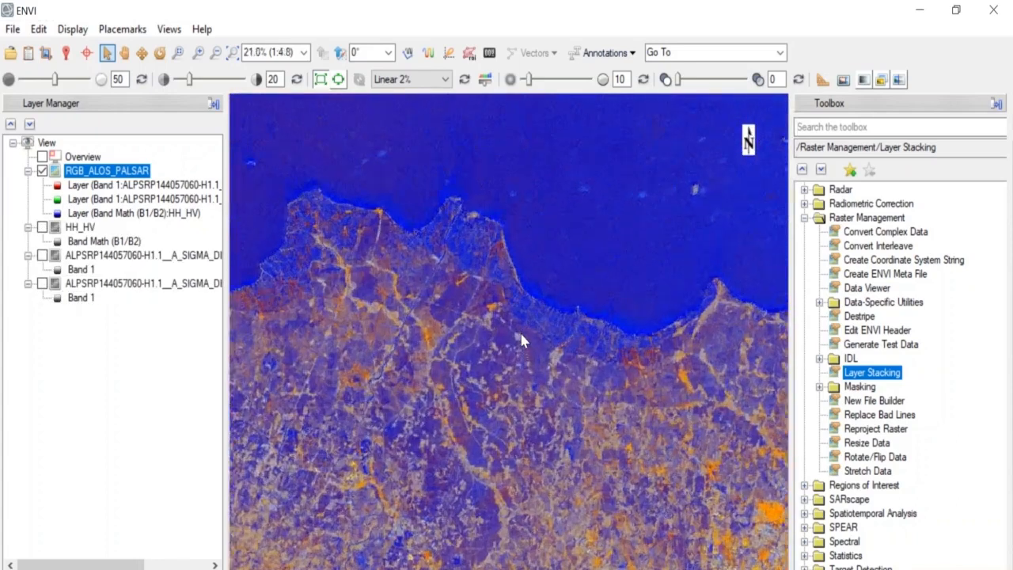
{"action": "scroll", "coordinate": [435, 260], "scroll_direction": "down", "scroll_amount": 2}
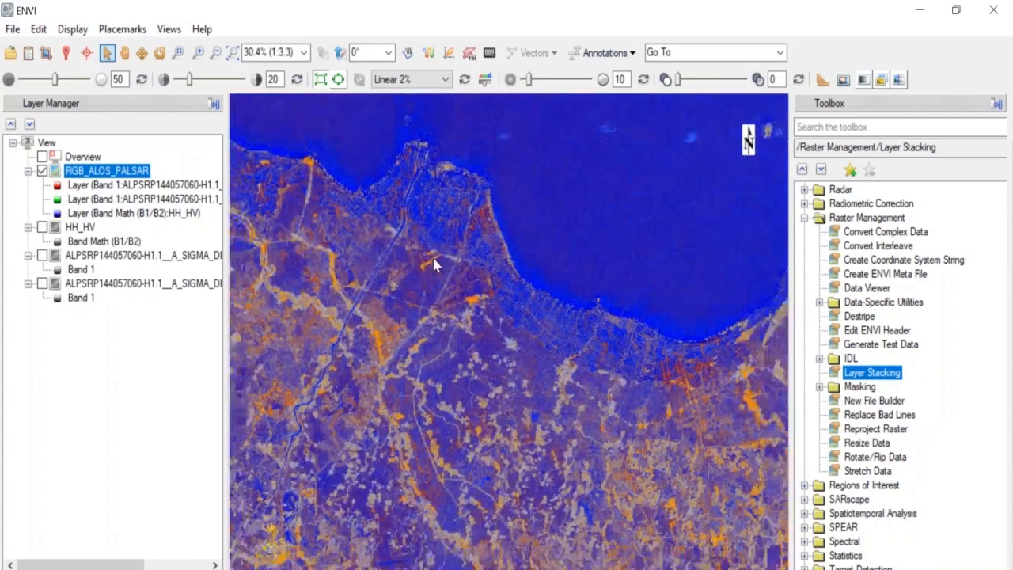
{"action": "left_click_drag", "start_coordinate": [319, 279], "coordinate": [456, 264]}
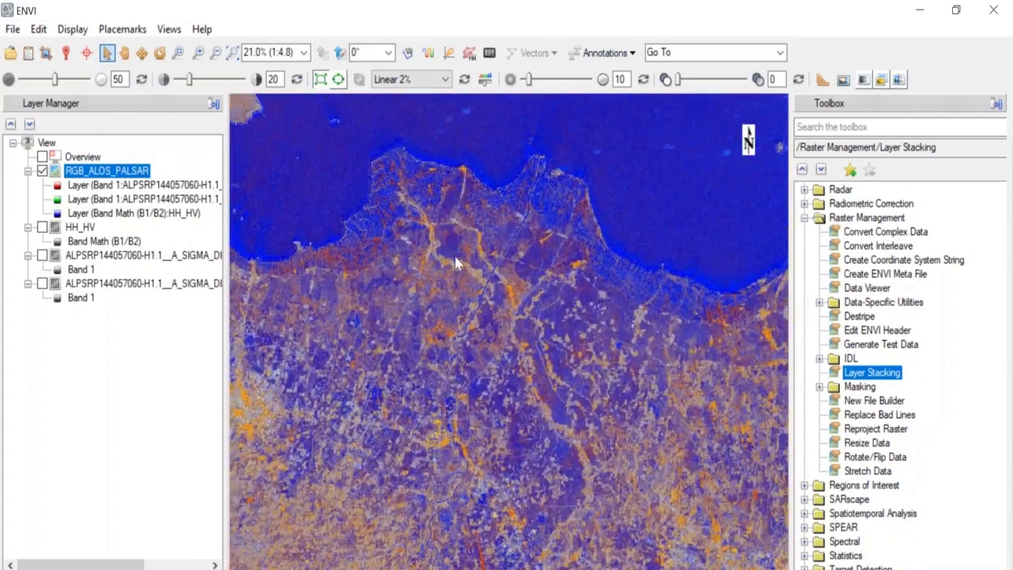
{"action": "scroll", "coordinate": [350, 220], "scroll_direction": "up", "scroll_amount": 3}
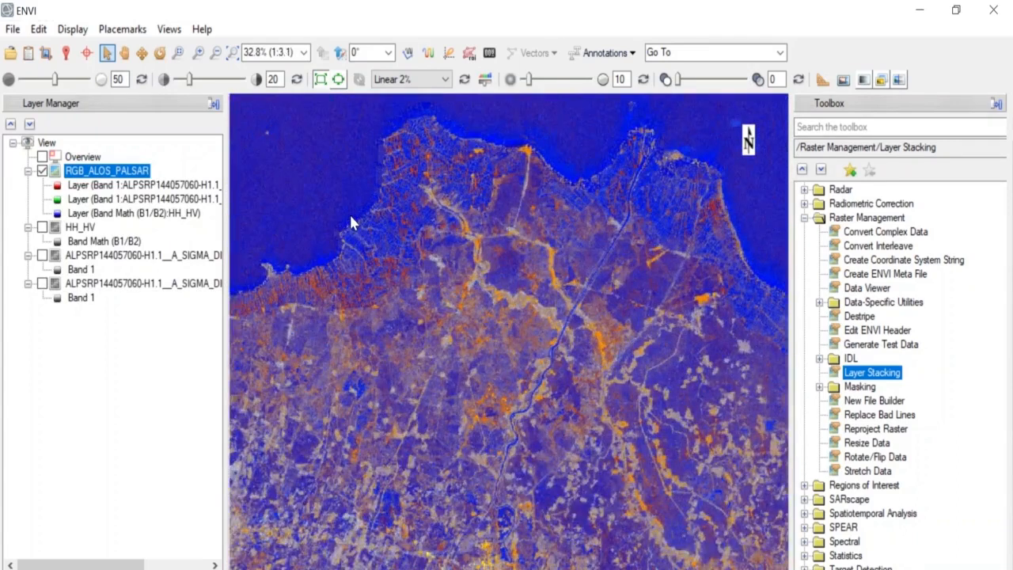
{"action": "scroll", "coordinate": [323, 317], "scroll_direction": "up", "scroll_amount": 2}
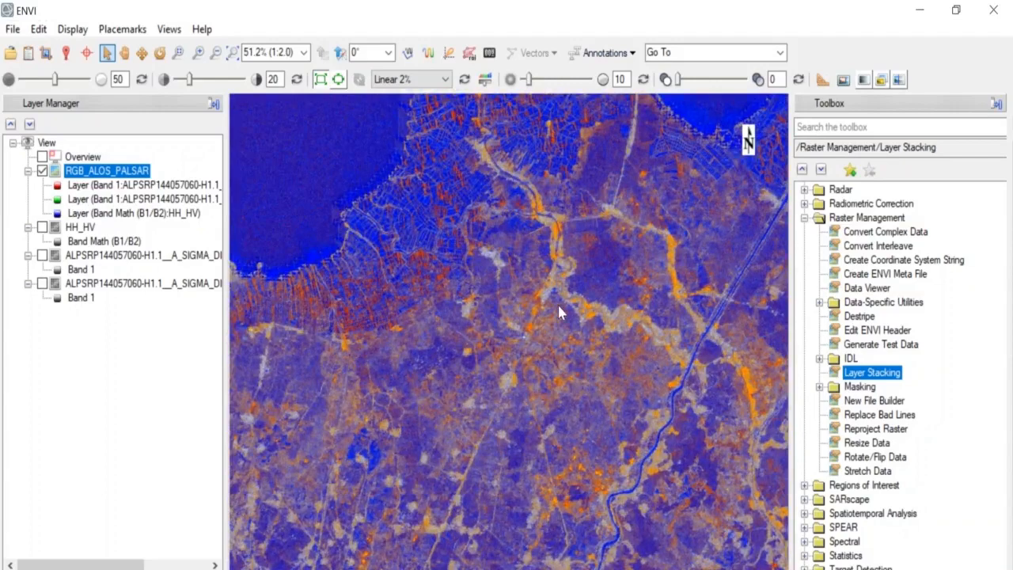
{"action": "scroll", "coordinate": [470, 298], "scroll_direction": "down", "scroll_amount": 4}
{"action": "scroll", "coordinate": [470, 300], "scroll_direction": "up", "scroll_amount": 2}
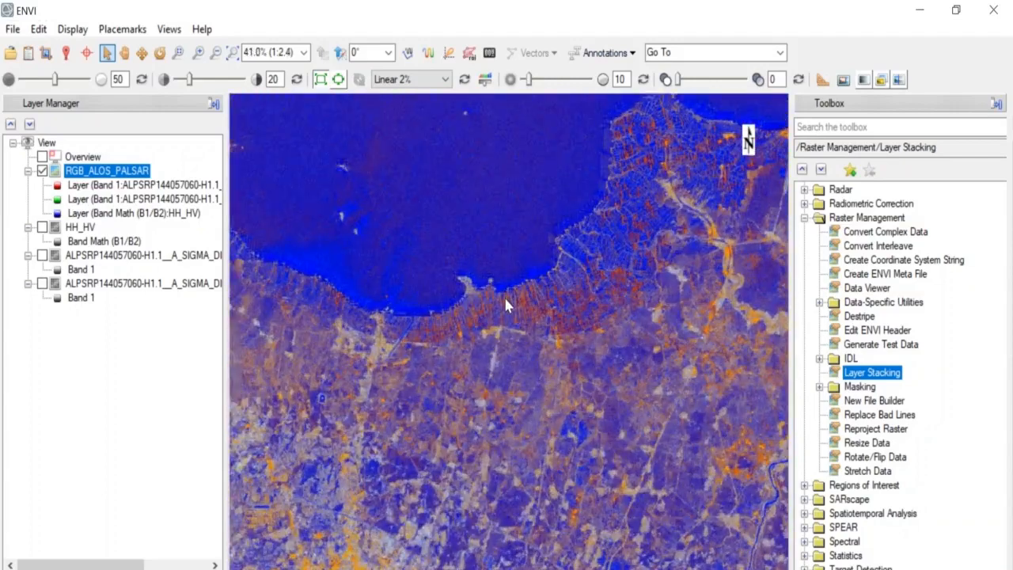
{"action": "left_click_drag", "start_coordinate": [672, 396], "coordinate": [307, 196]}
{"action": "scroll", "coordinate": [452, 259], "scroll_direction": "down", "scroll_amount": 3}
{"action": "scroll", "coordinate": [452, 259], "scroll_direction": "up", "scroll_amount": 2}
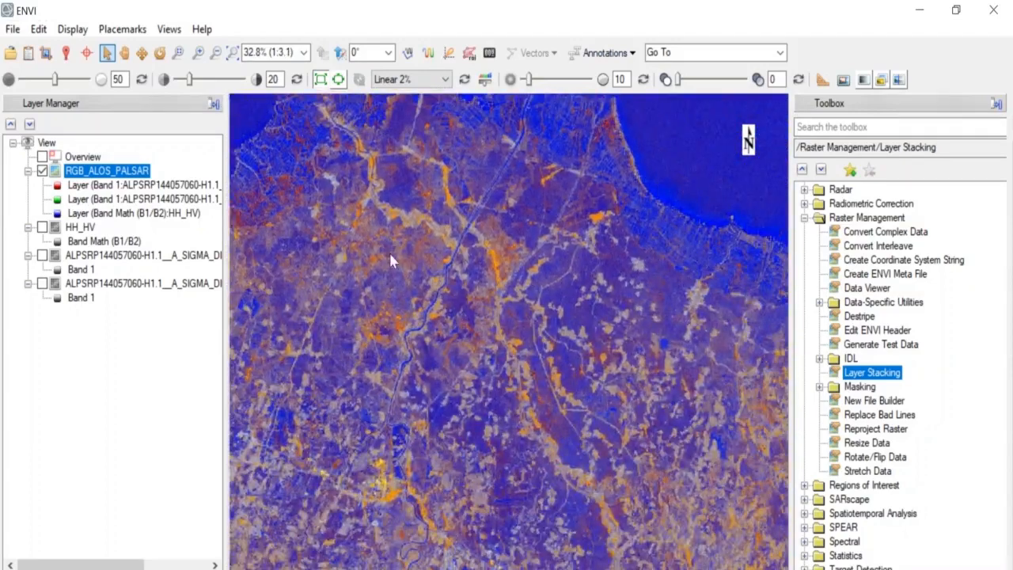
{"action": "left_click_drag", "start_coordinate": [444, 219], "coordinate": [471, 329]}
{"action": "scroll", "coordinate": [396, 258], "scroll_direction": "up", "scroll_amount": 2}
{"action": "scroll", "coordinate": [405, 303], "scroll_direction": "up", "scroll_amount": 2}
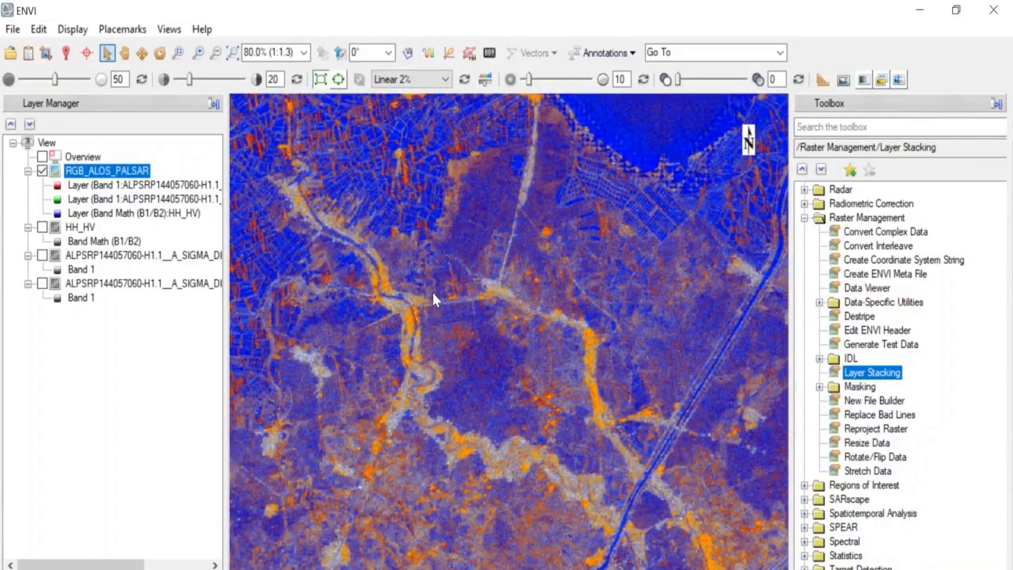
{"action": "mouse_move", "coordinate": [433, 294]}
{"action": "left_mouse_down"}
{"action": "mouse_move", "coordinate": [417, 150]}
{"action": "mouse_move", "coordinate": [401, 177]}
{"action": "left_mouse_up"}
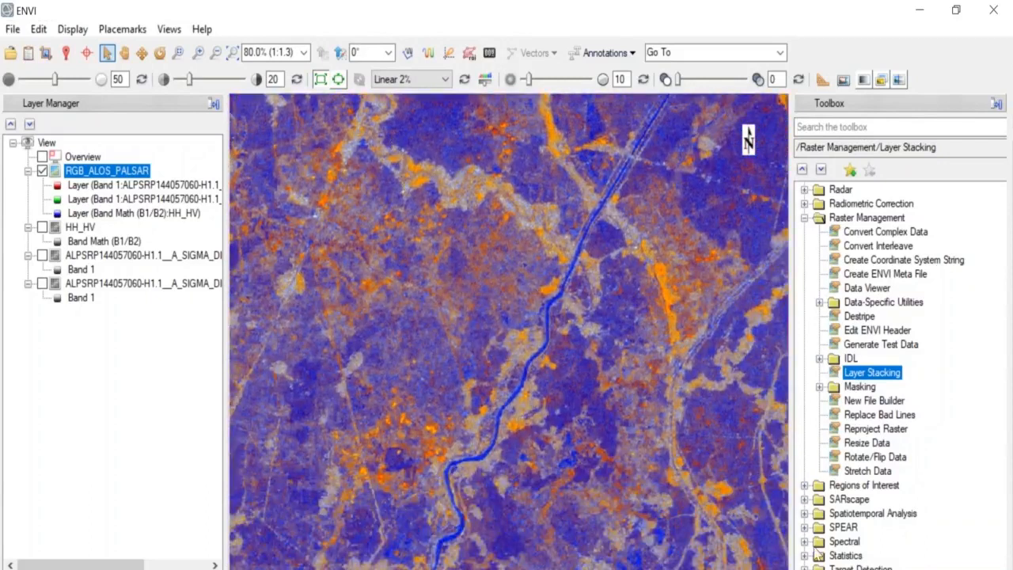
{"action": "left_click", "coordinate": [862, 569]}
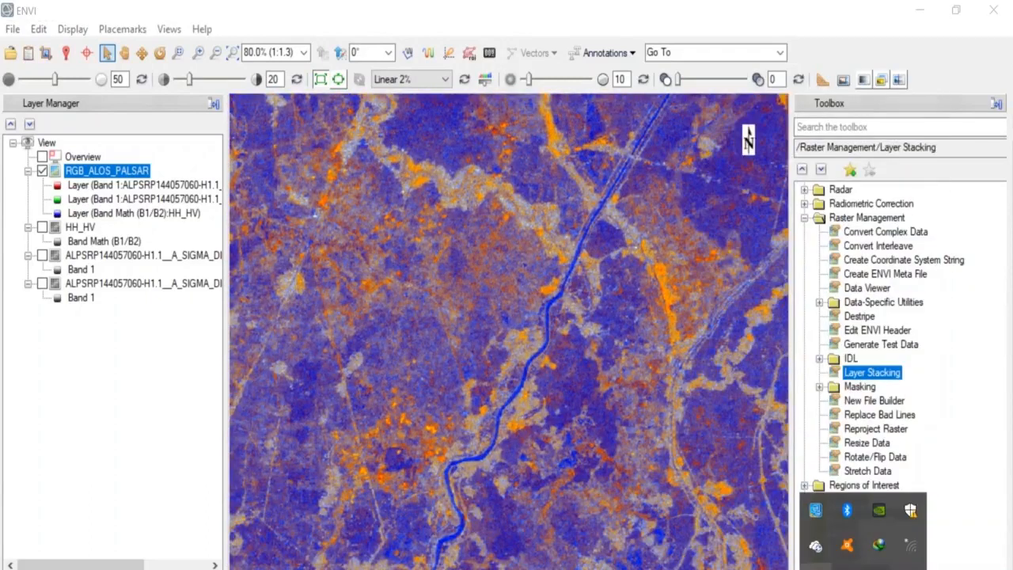